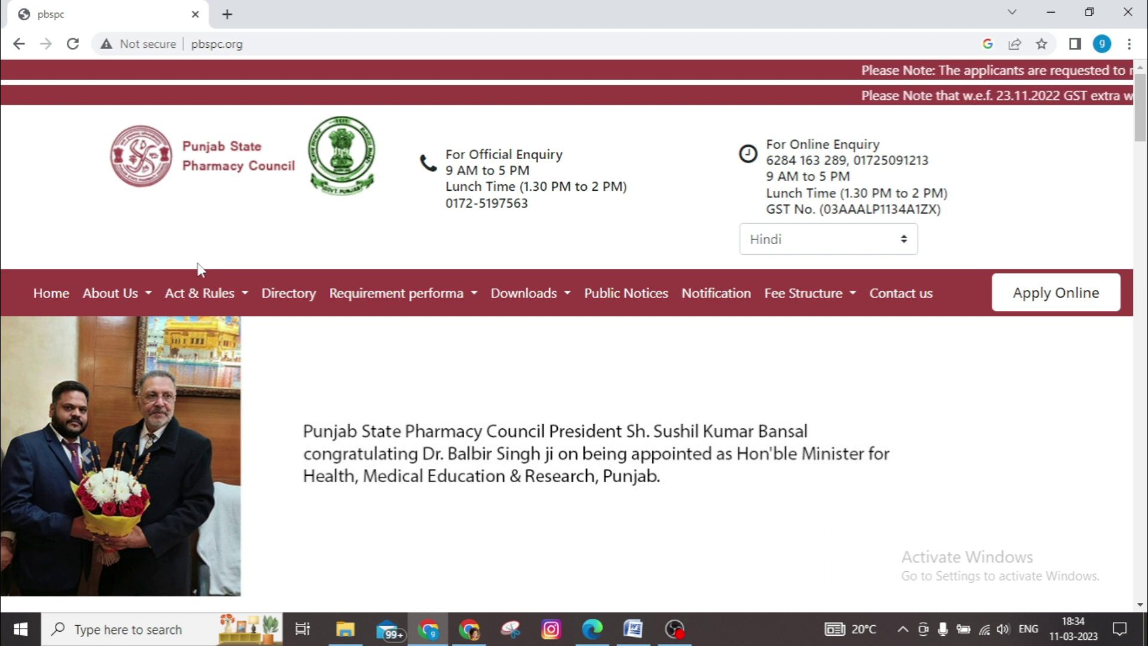
Open the council's online application portal and review the fields required on its Sign Up form
{"action": "left_click", "coordinate": [1050, 304]}
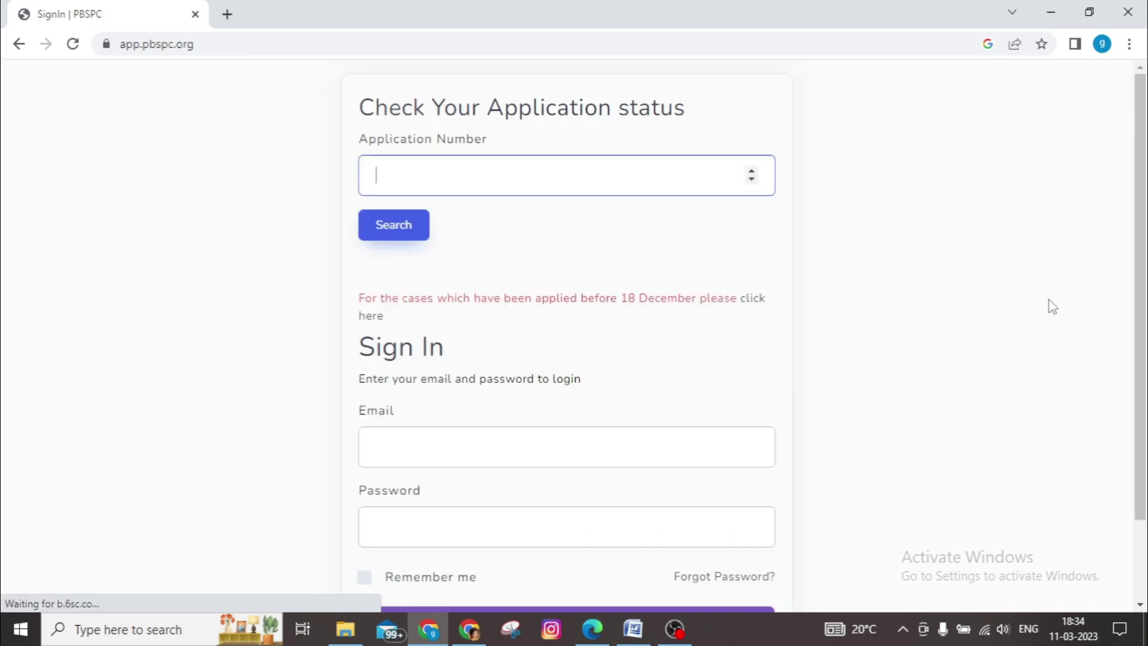
{"action": "scroll", "coordinate": [777, 478], "scroll_direction": "down", "scroll_amount": 2}
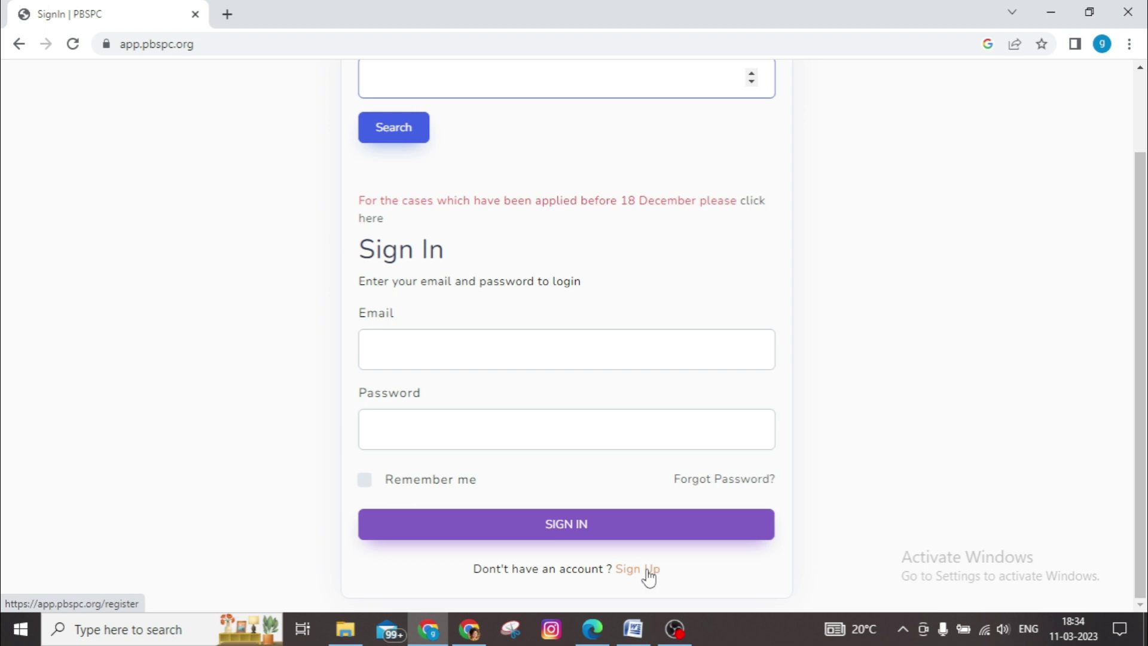
{"action": "left_click", "coordinate": [649, 574]}
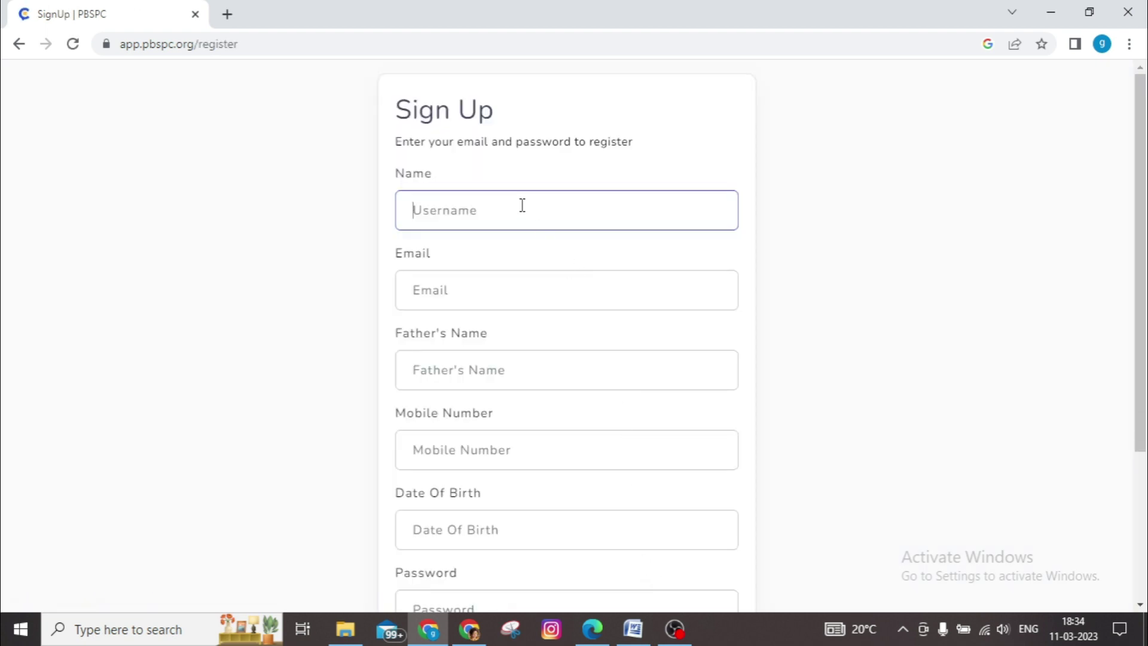
{"action": "scroll", "coordinate": [522, 379], "scroll_direction": "down", "scroll_amount": 4}
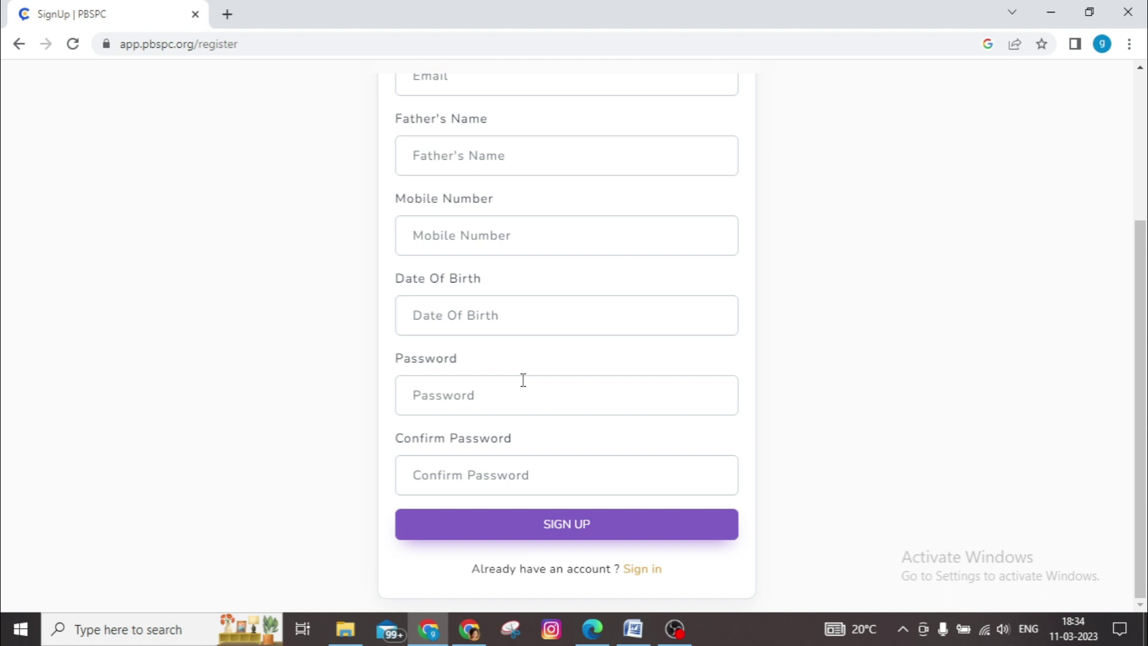
{"action": "scroll", "coordinate": [523, 379], "scroll_direction": "up", "scroll_amount": 4}
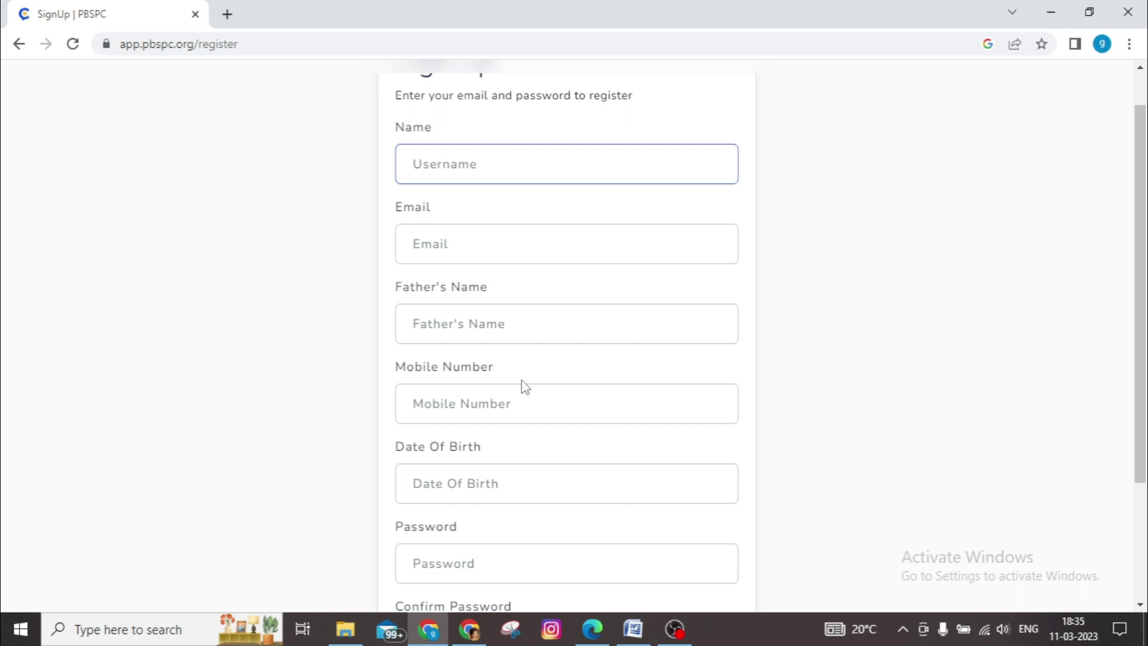
{"action": "left_click", "coordinate": [17, 48]}
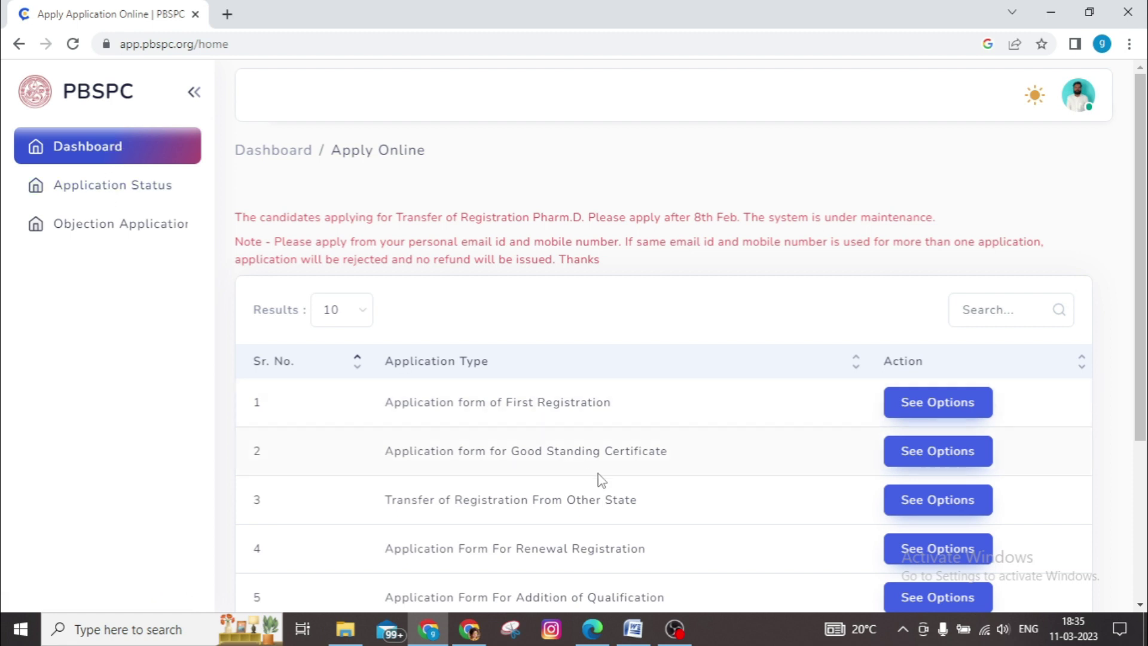
Start the online application for B. Pharmacy Transfer of Registration under Transfer of Registration From Other State
{"action": "scroll", "coordinate": [600, 478], "scroll_direction": "down", "scroll_amount": 3}
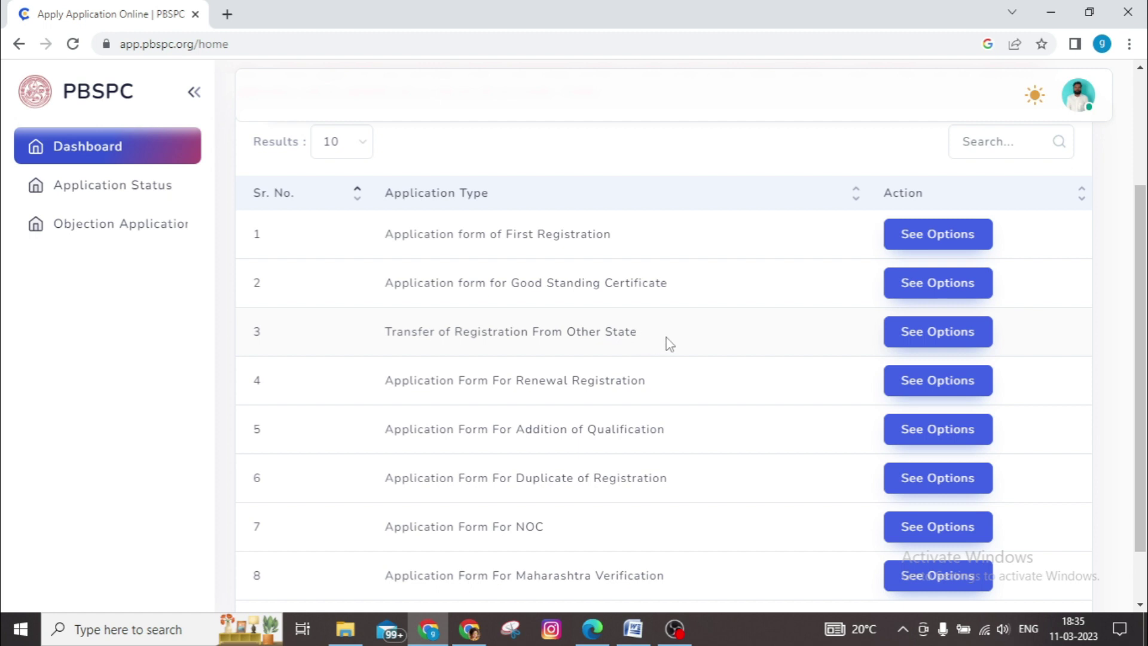
{"action": "left_click", "coordinate": [917, 336]}
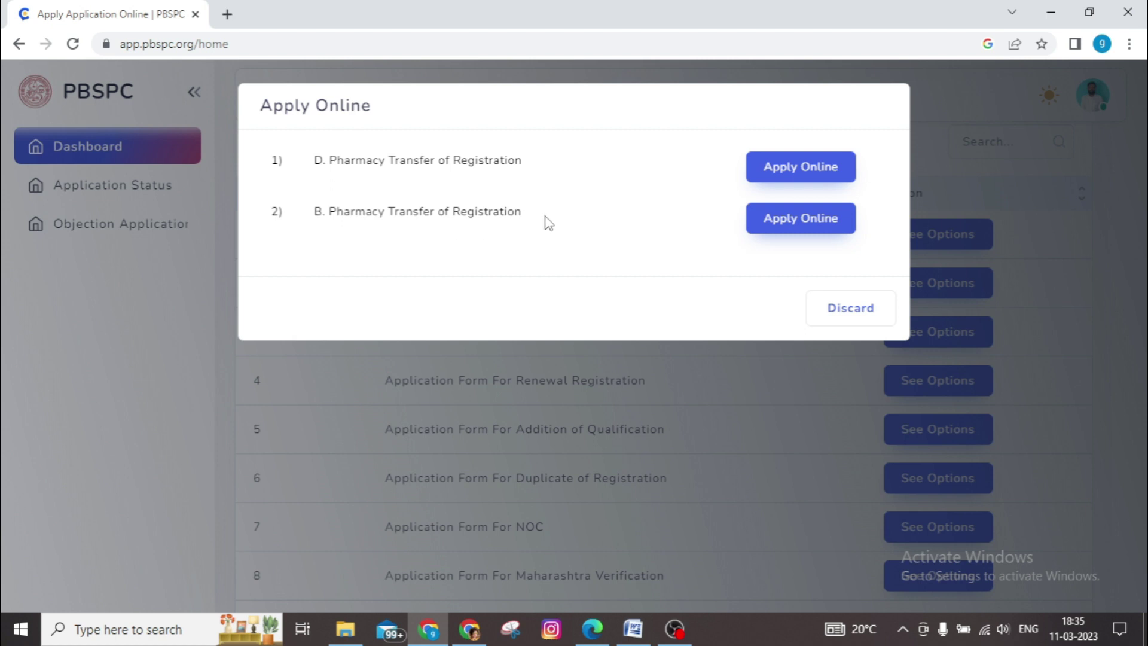
{"action": "left_click", "coordinate": [799, 222]}
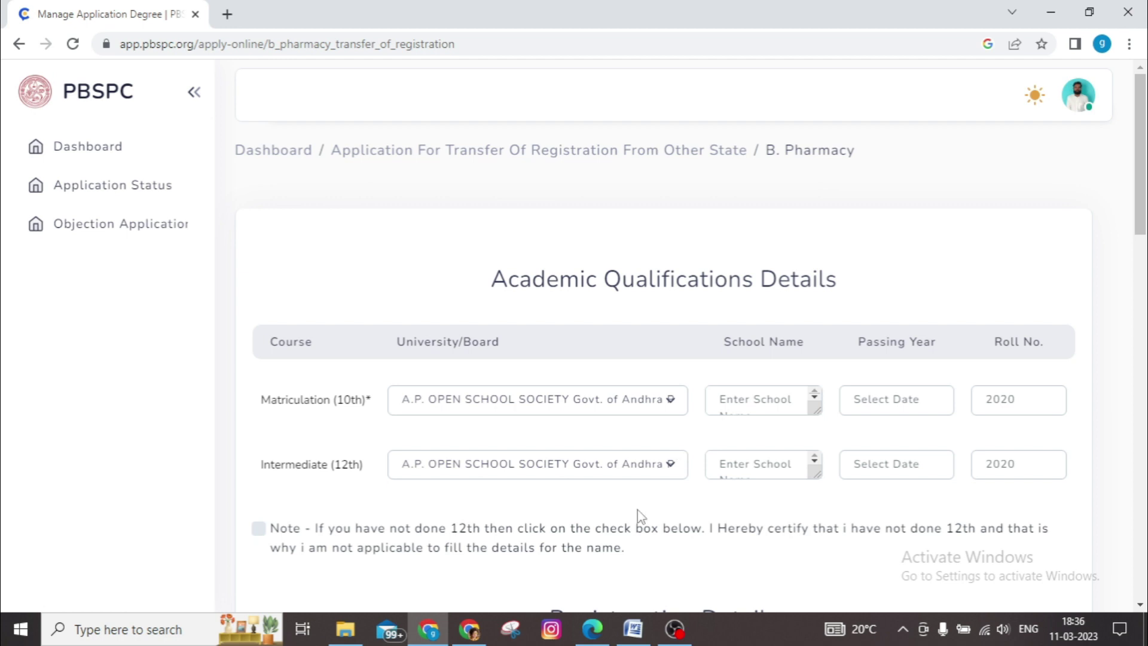
Examine the form's academic qualification, previous state registration and D.Pharmacy qualification fields, including the list of previous registration states
{"action": "scroll", "coordinate": [641, 516], "scroll_direction": "down", "scroll_amount": 1}
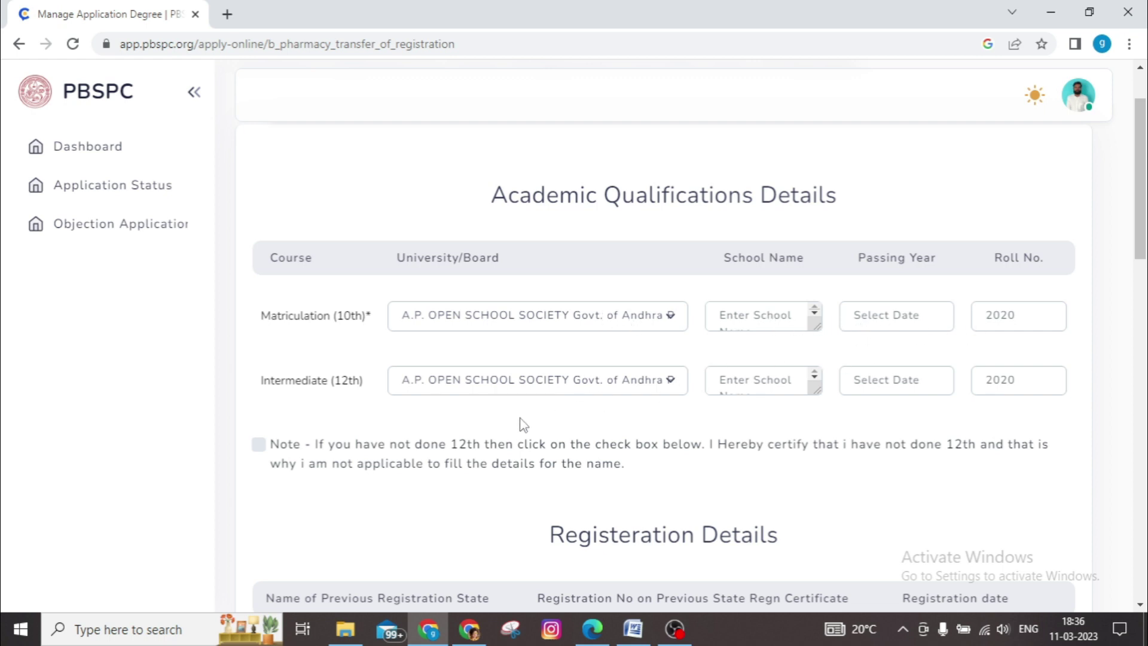
{"action": "scroll", "coordinate": [417, 417], "scroll_direction": "down", "scroll_amount": 4}
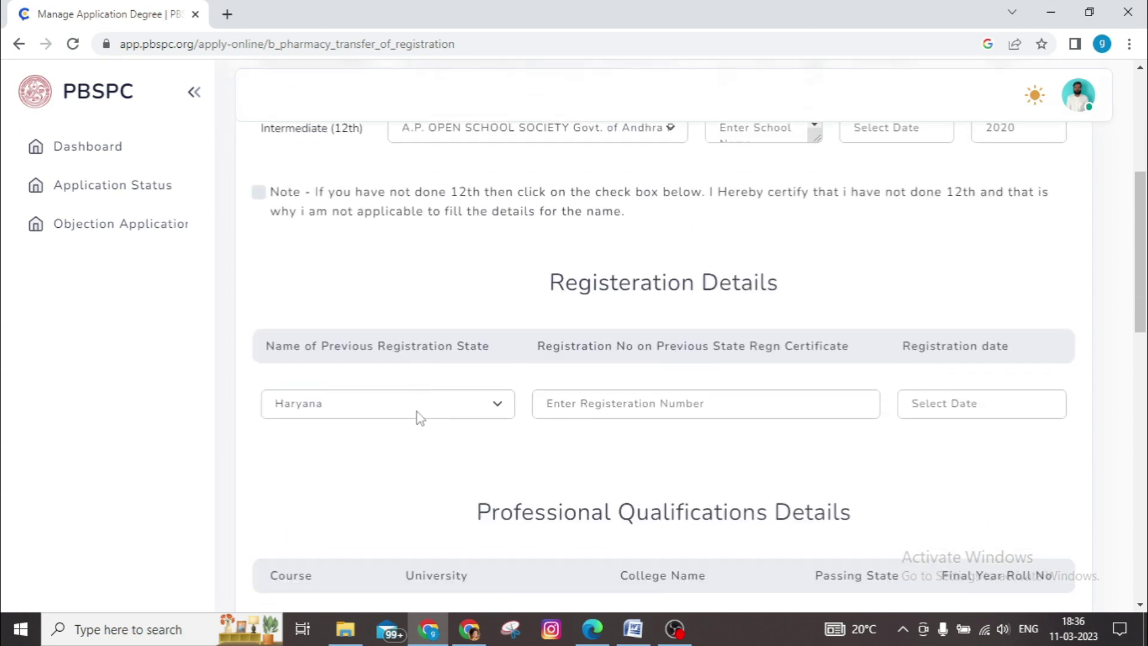
{"action": "scroll", "coordinate": [421, 412], "scroll_direction": "down", "scroll_amount": 1}
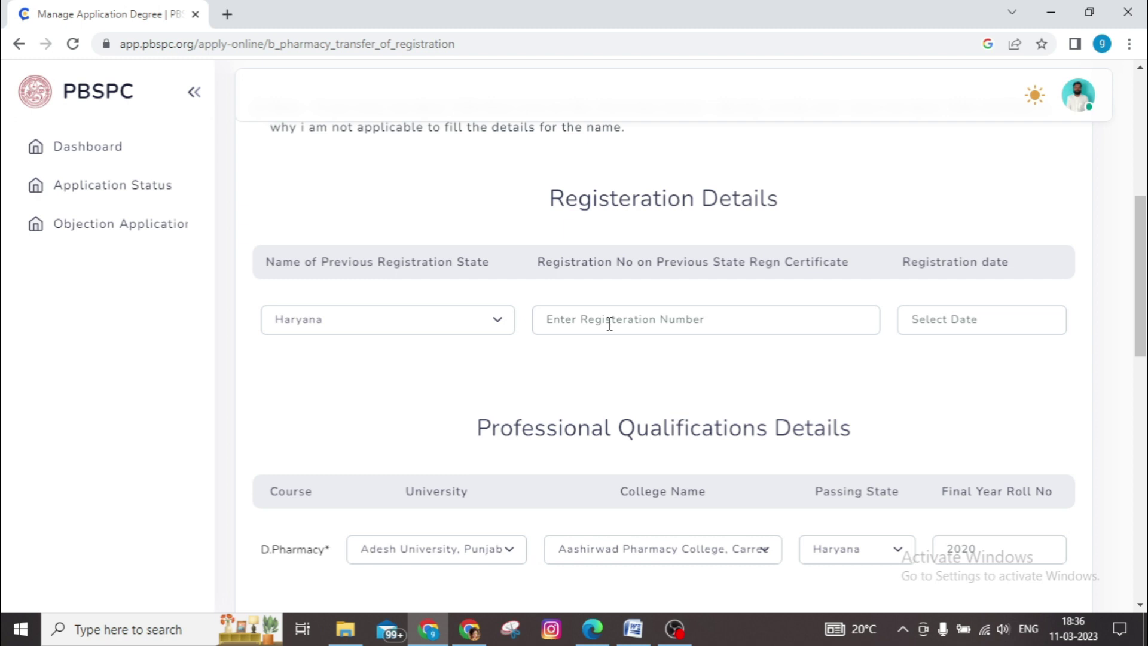
{"action": "left_click", "coordinate": [389, 327]}
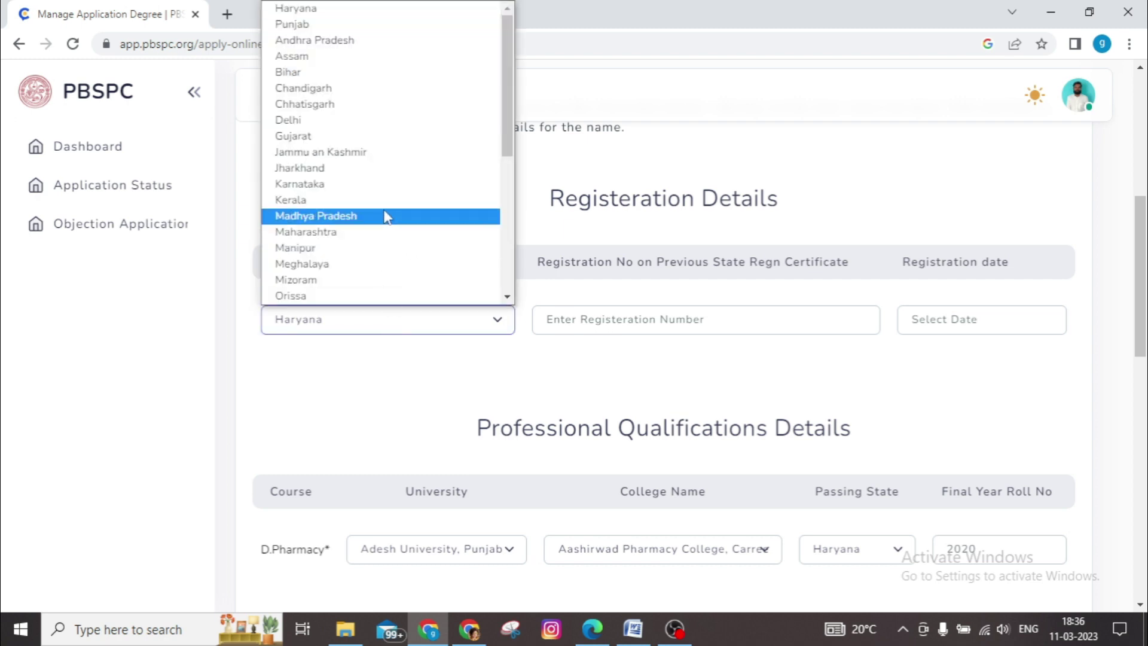
{"action": "left_click", "coordinate": [367, 376]}
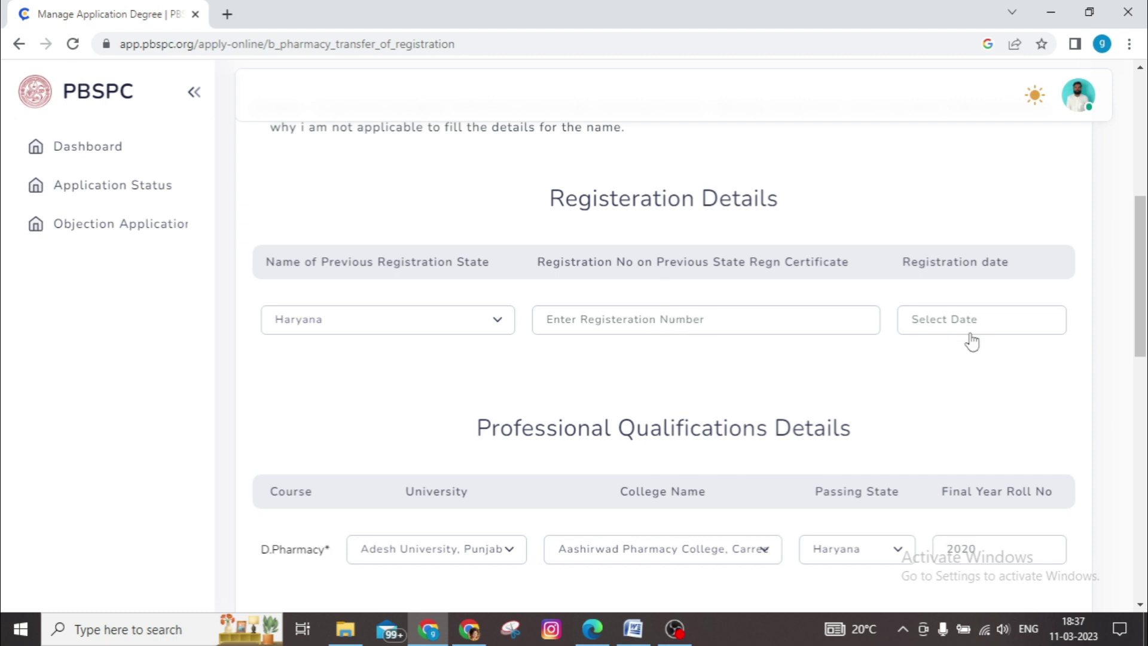
{"action": "scroll", "coordinate": [648, 279], "scroll_direction": "down", "scroll_amount": 4}
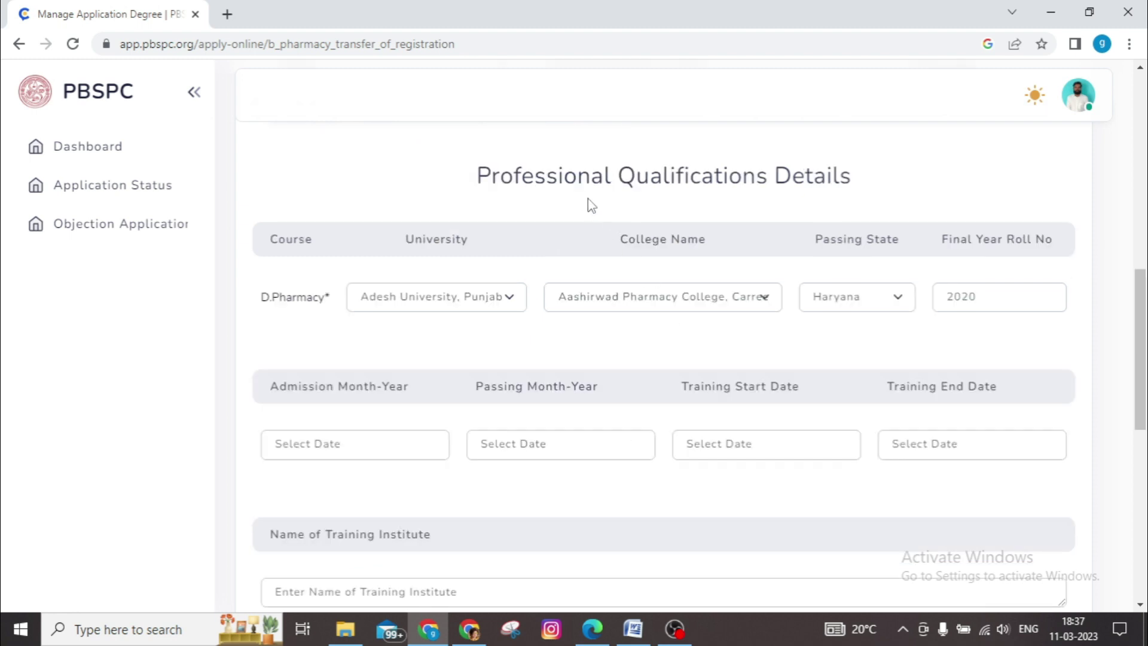
{"action": "scroll", "coordinate": [552, 325], "scroll_direction": "down", "scroll_amount": 1}
{"action": "scroll", "coordinate": [552, 330], "scroll_direction": "down", "scroll_amount": 1}
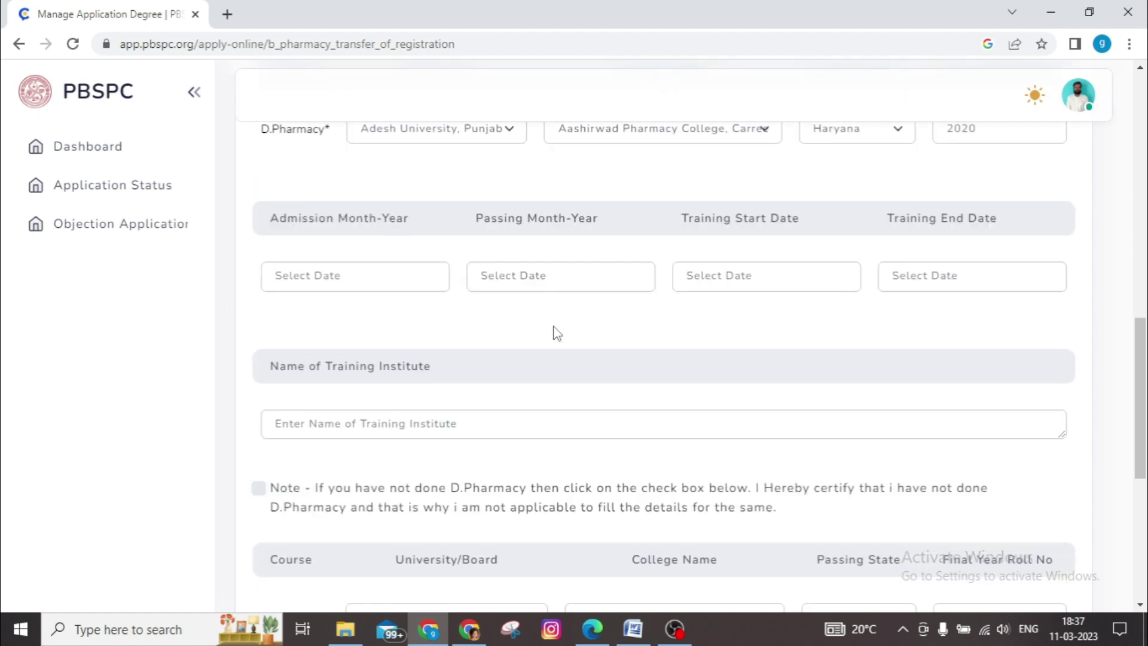
{"action": "scroll", "coordinate": [553, 330], "scroll_direction": "up", "scroll_amount": 2}
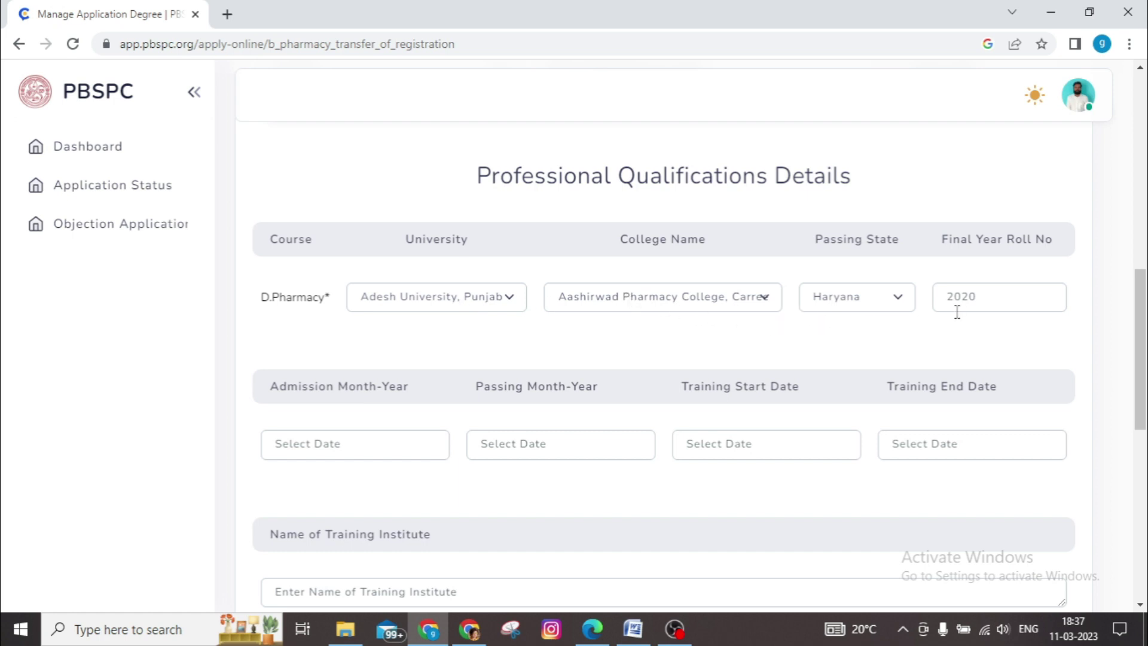
{"action": "scroll", "coordinate": [731, 380], "scroll_direction": "down", "scroll_amount": 1}
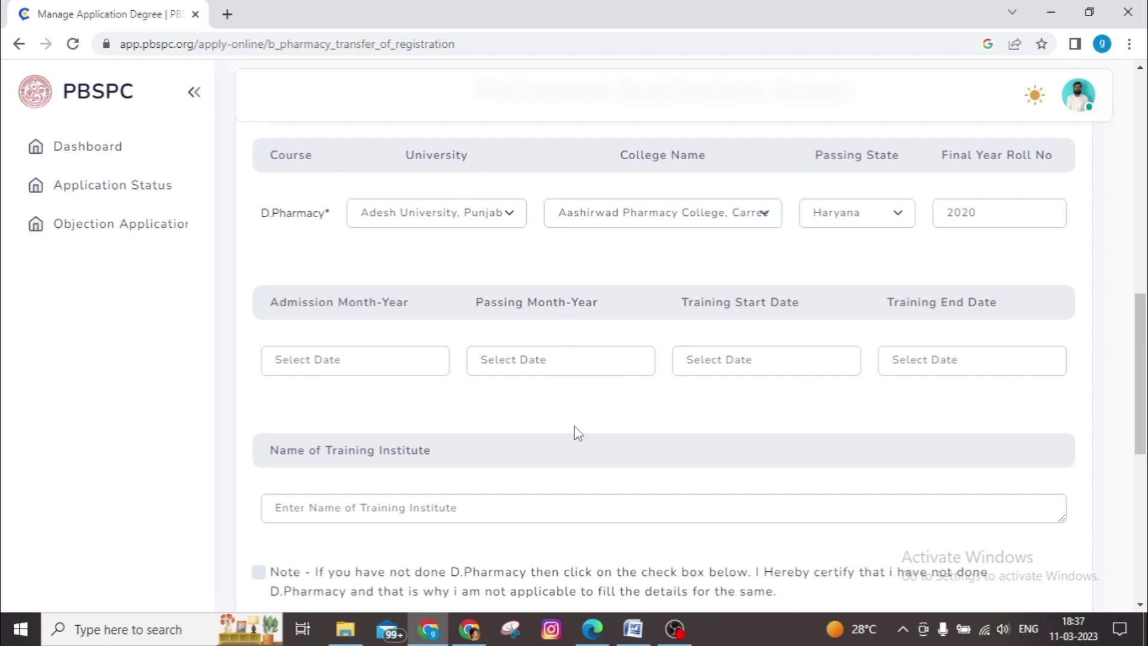
{"action": "scroll", "coordinate": [576, 432], "scroll_direction": "down", "scroll_amount": 3}
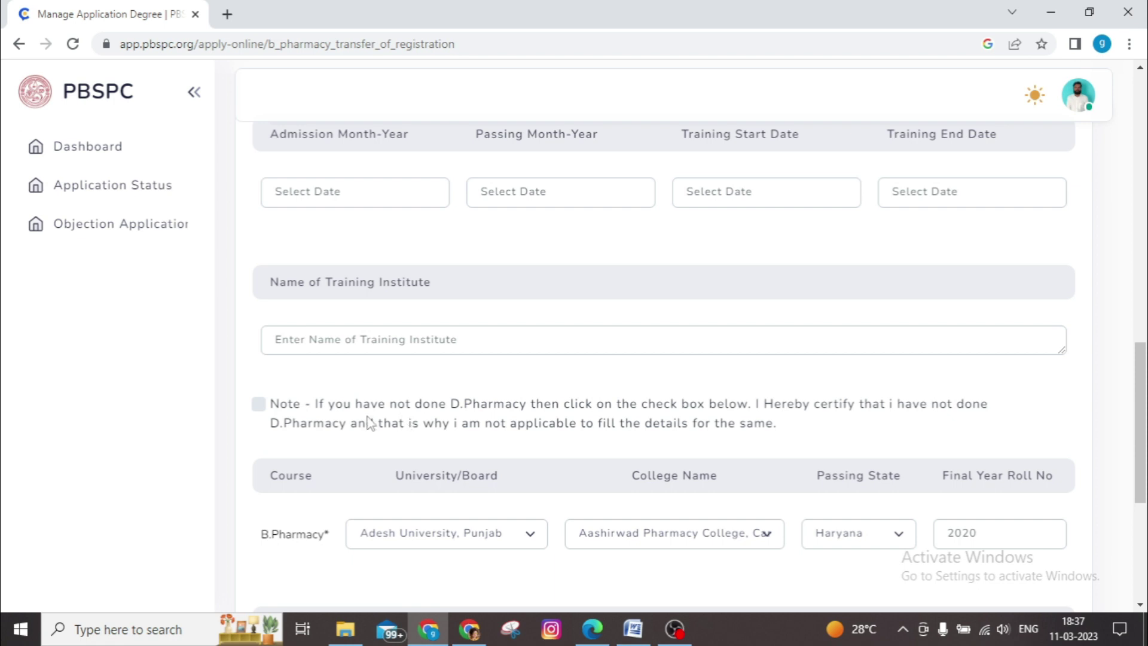
Certify that D.Pharmacy has not been done, so its qualification details do not apply
{"action": "left_click", "coordinate": [258, 405]}
{"action": "scroll", "coordinate": [265, 410], "scroll_direction": "down", "scroll_amount": 3}
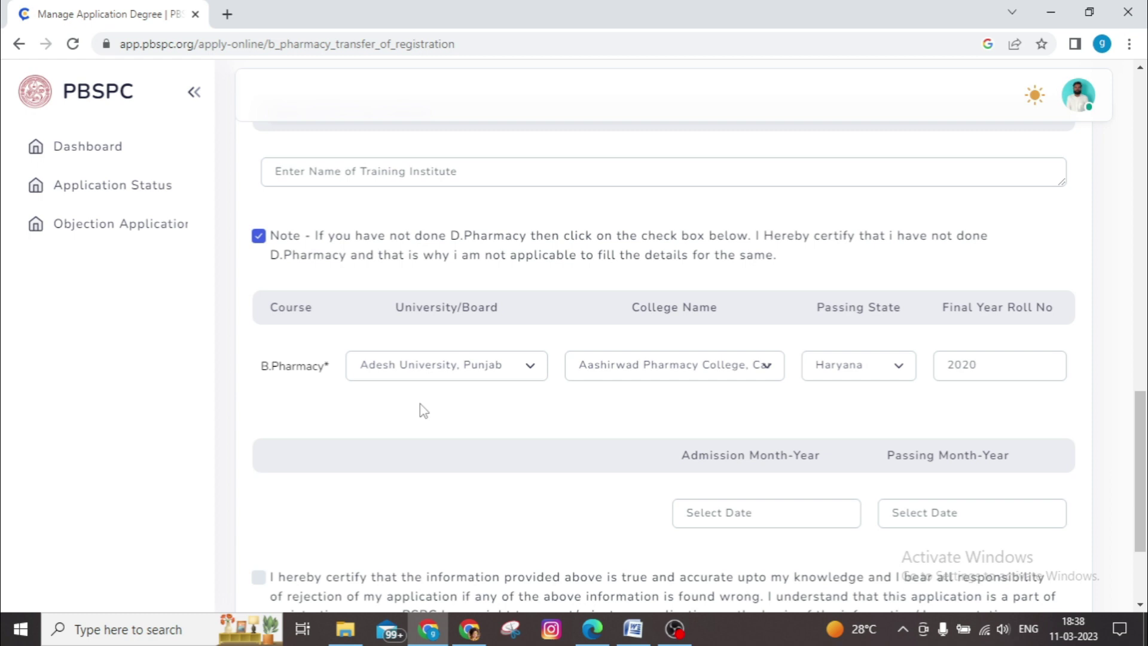
{"action": "scroll", "coordinate": [423, 411], "scroll_direction": "up", "scroll_amount": 1}
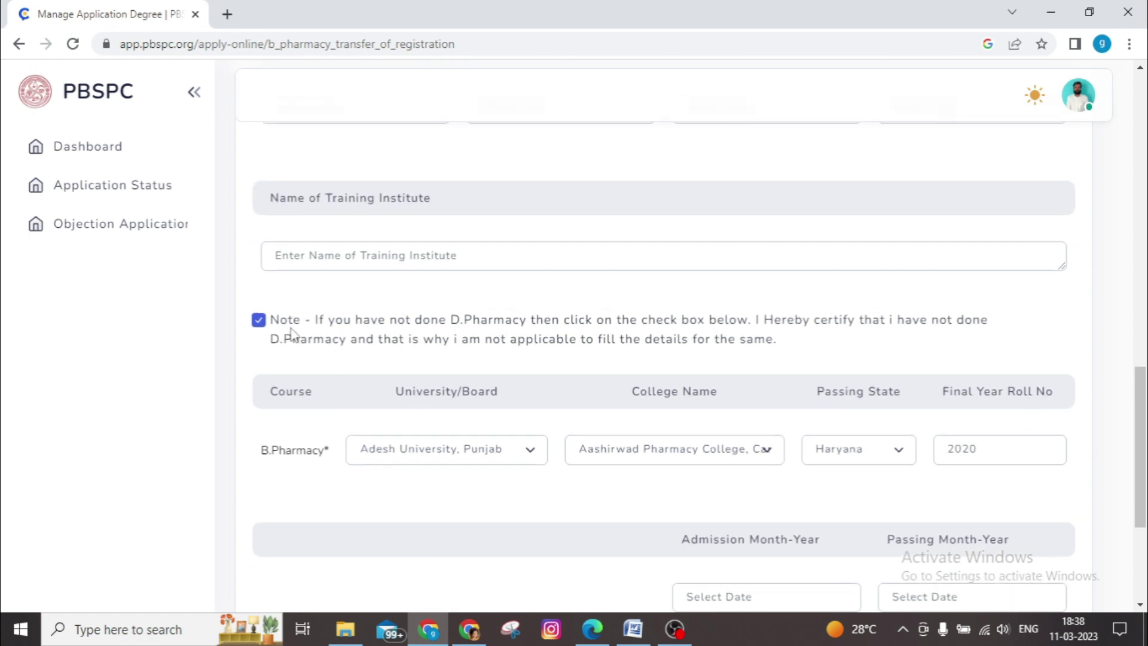
{"action": "scroll", "coordinate": [335, 427], "scroll_direction": "down", "scroll_amount": 1}
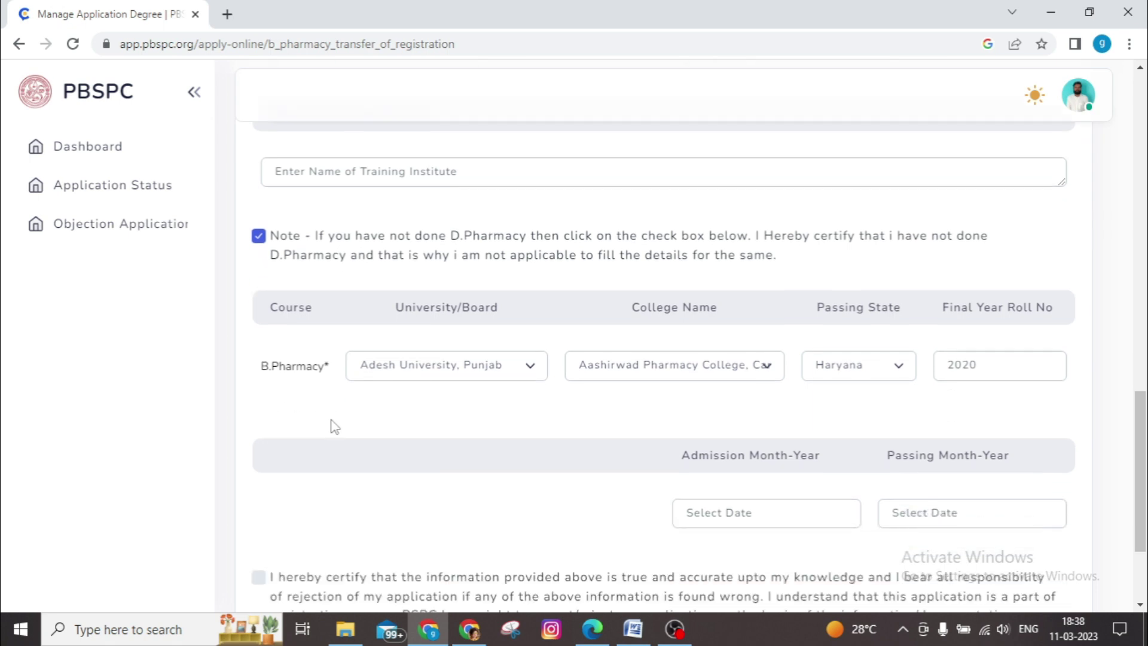
{"action": "scroll", "coordinate": [335, 427], "scroll_direction": "up", "scroll_amount": 2}
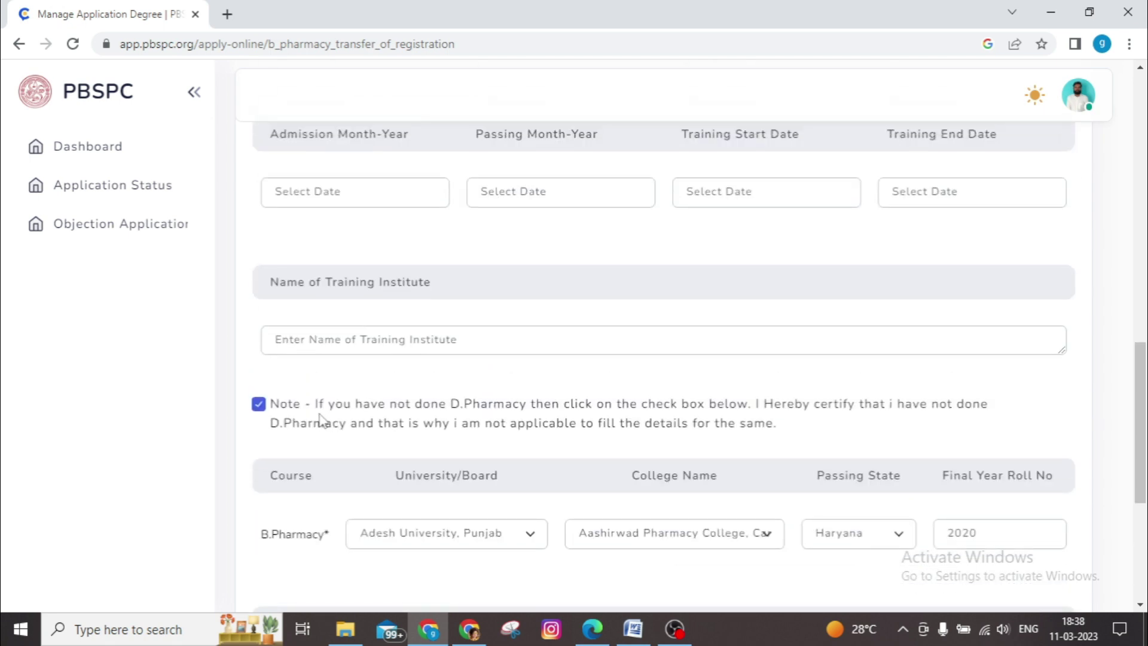
{"action": "scroll", "coordinate": [321, 419], "scroll_direction": "up", "scroll_amount": 1}
{"action": "scroll", "coordinate": [321, 418], "scroll_direction": "down", "scroll_amount": 1}
{"action": "scroll", "coordinate": [329, 397], "scroll_direction": "up", "scroll_amount": 2}
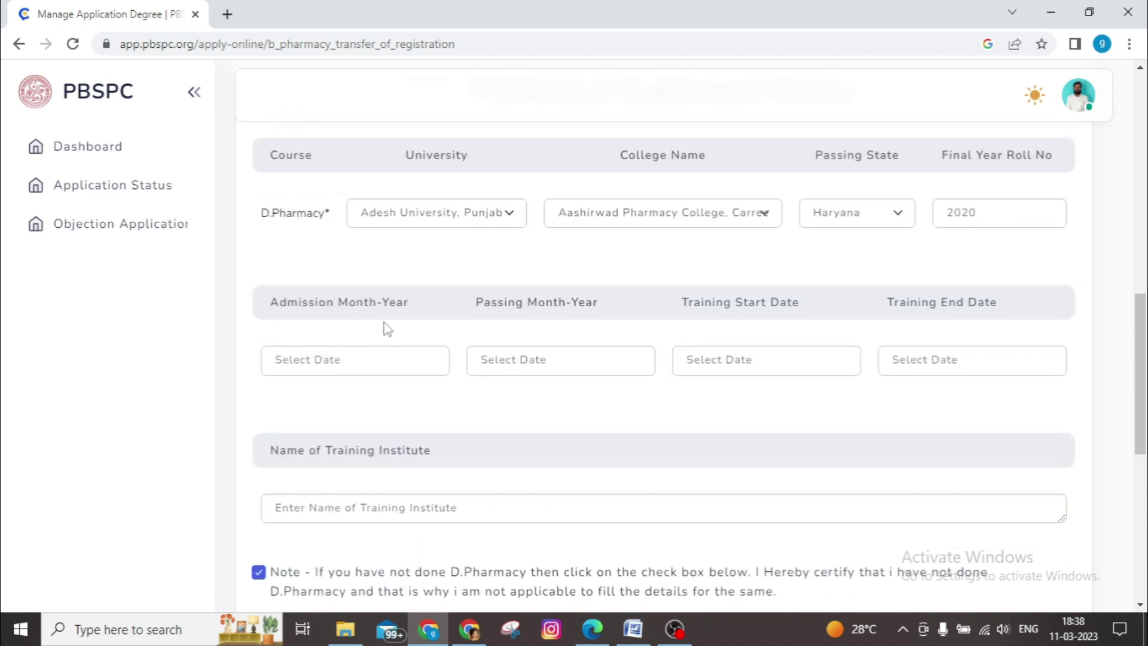
Accept the declaration that the provided information is true and accurate, and save the application form
{"action": "scroll", "coordinate": [398, 429], "scroll_direction": "down", "scroll_amount": 3}
{"action": "scroll", "coordinate": [399, 429], "scroll_direction": "down", "scroll_amount": 3}
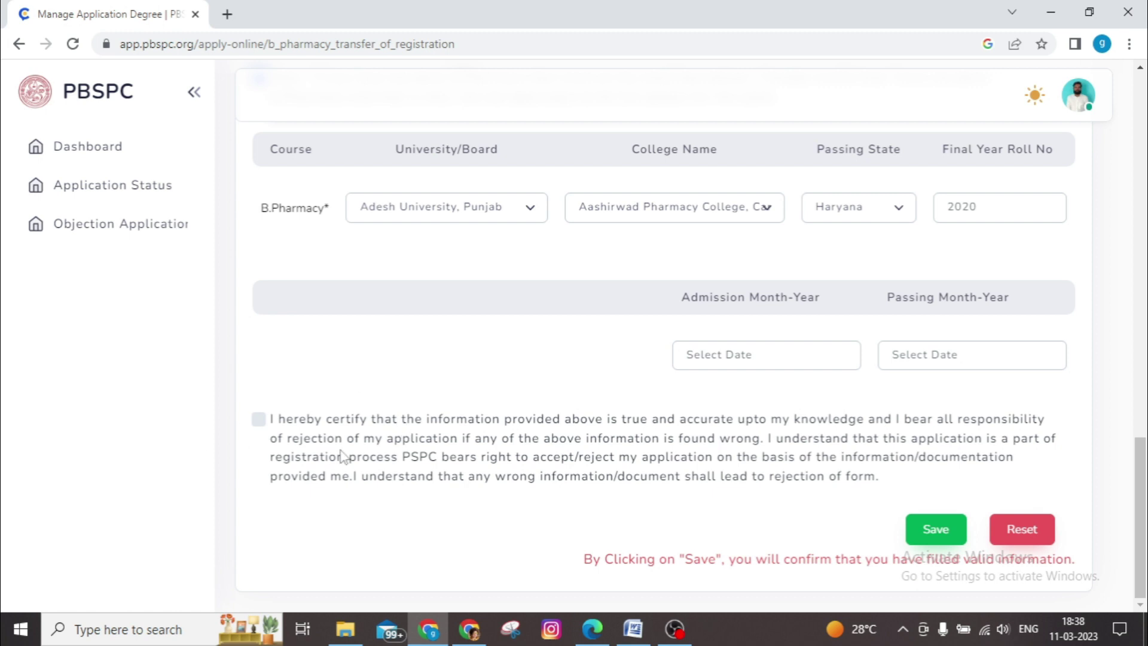
{"action": "left_click", "coordinate": [259, 420]}
{"action": "left_click", "coordinate": [936, 528]}
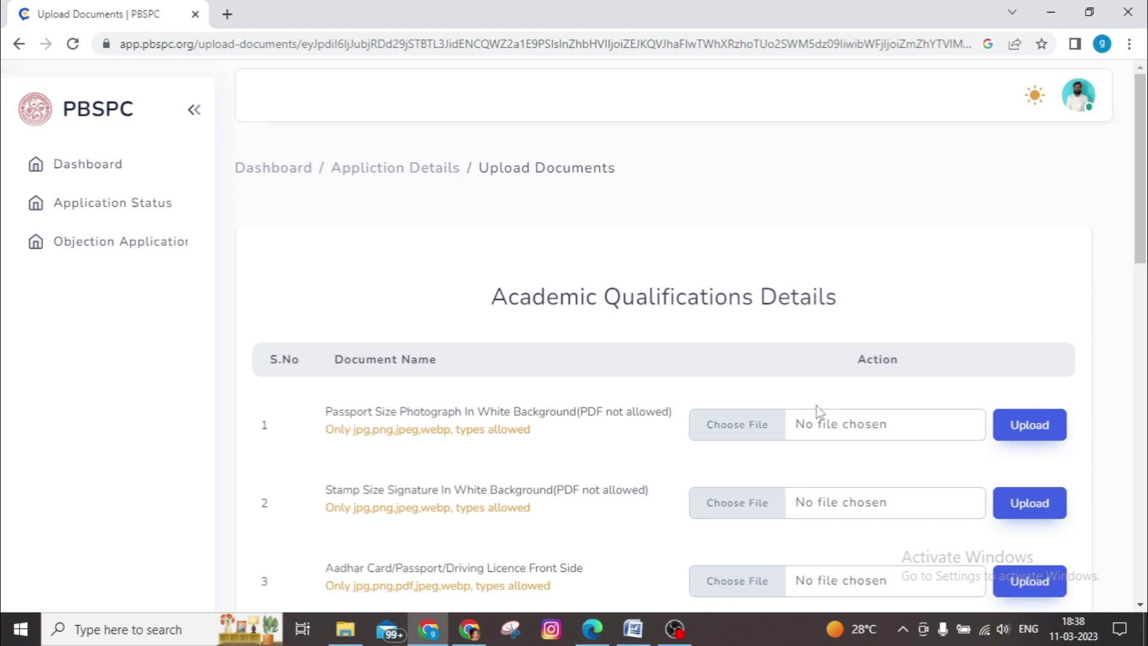
Examine the list of documents to upload and their allowed file types, from the passport size photograph to the Pan Card
{"action": "scroll", "coordinate": [819, 411], "scroll_direction": "down", "scroll_amount": 3}
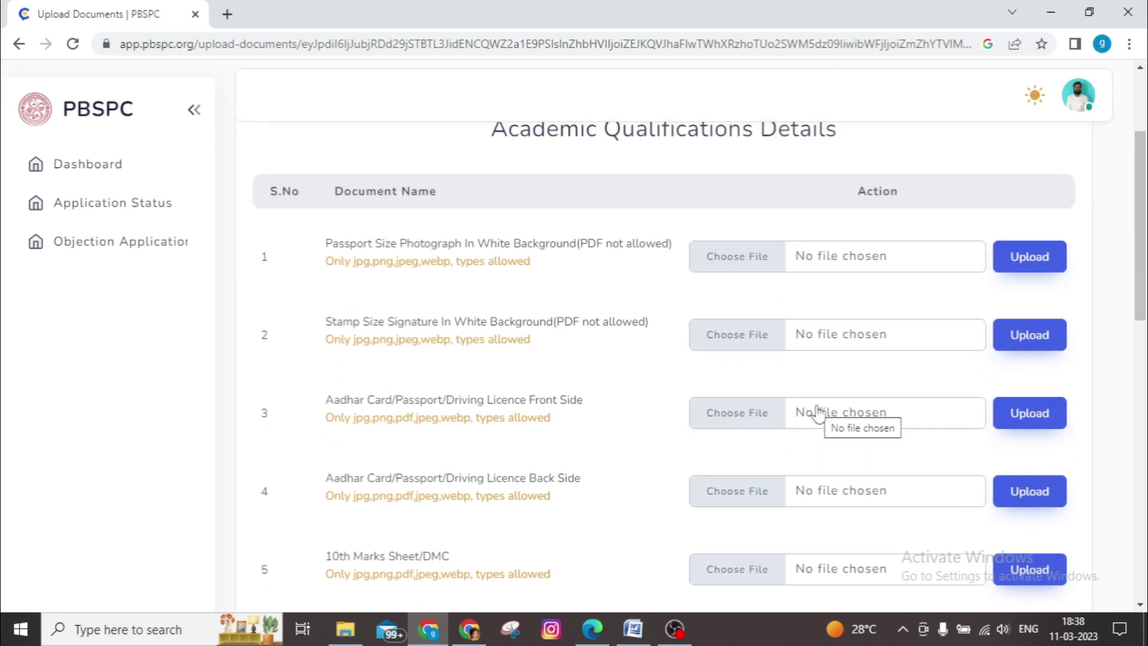
{"action": "scroll", "coordinate": [818, 412], "scroll_direction": "down", "scroll_amount": 1}
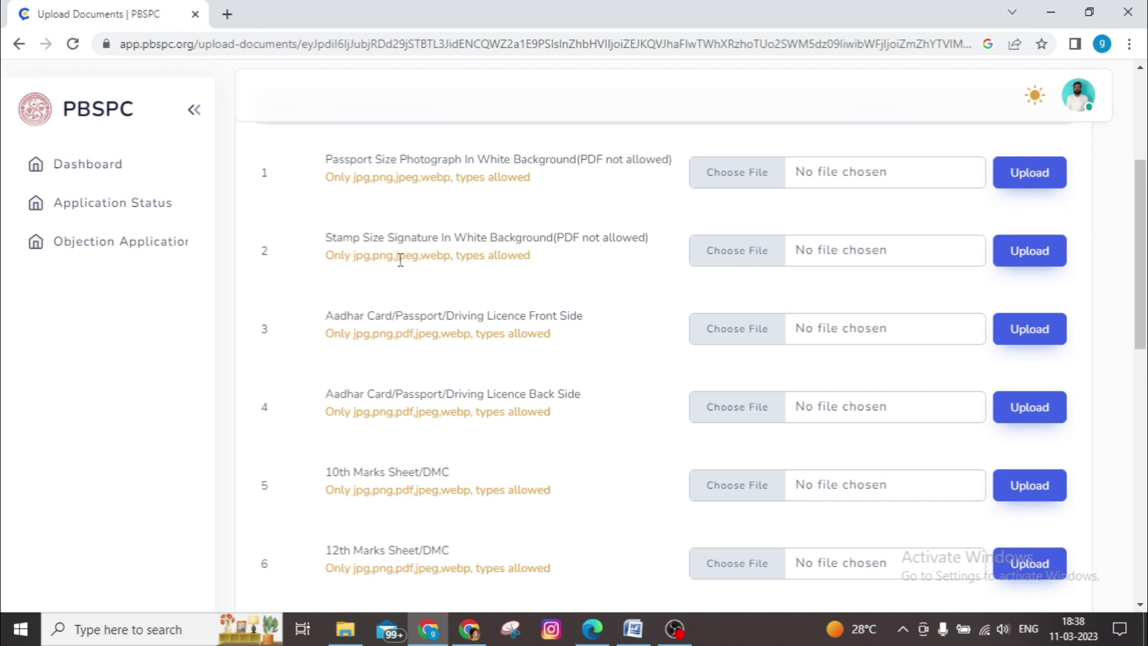
{"action": "scroll", "coordinate": [466, 256], "scroll_direction": "down", "scroll_amount": 3}
{"action": "scroll", "coordinate": [467, 256], "scroll_direction": "up", "scroll_amount": 3}
{"action": "scroll", "coordinate": [466, 255], "scroll_direction": "down", "scroll_amount": 1}
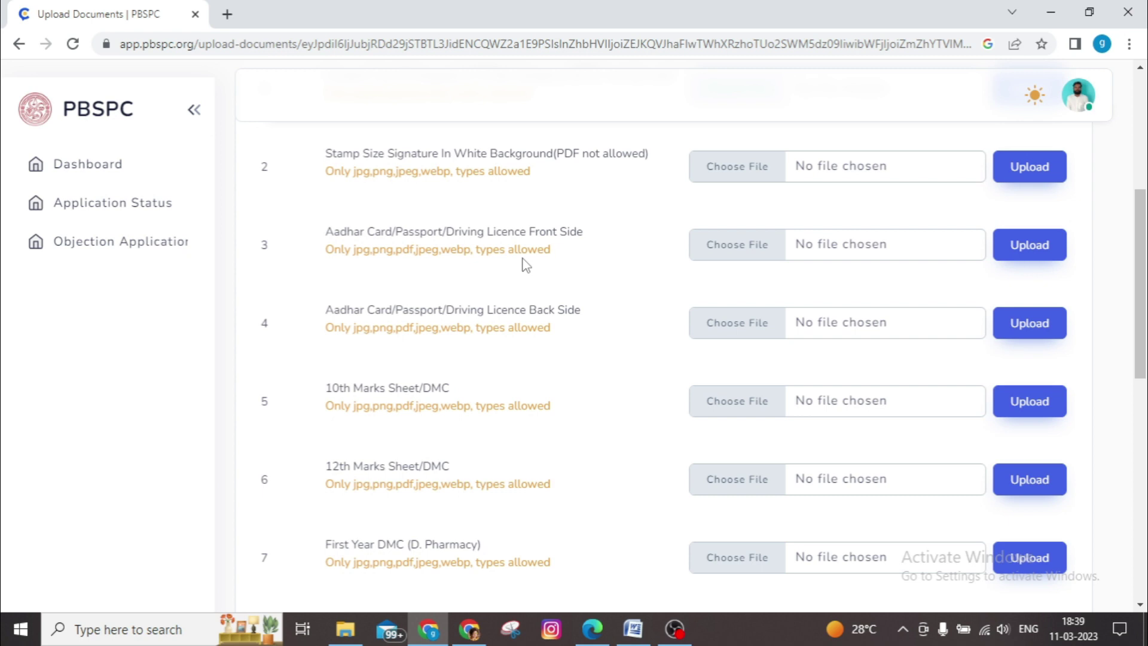
{"action": "scroll", "coordinate": [522, 356], "scroll_direction": "down", "scroll_amount": 1}
{"action": "scroll", "coordinate": [522, 356], "scroll_direction": "up", "scroll_amount": 1}
{"action": "scroll", "coordinate": [489, 351], "scroll_direction": "down", "scroll_amount": 3}
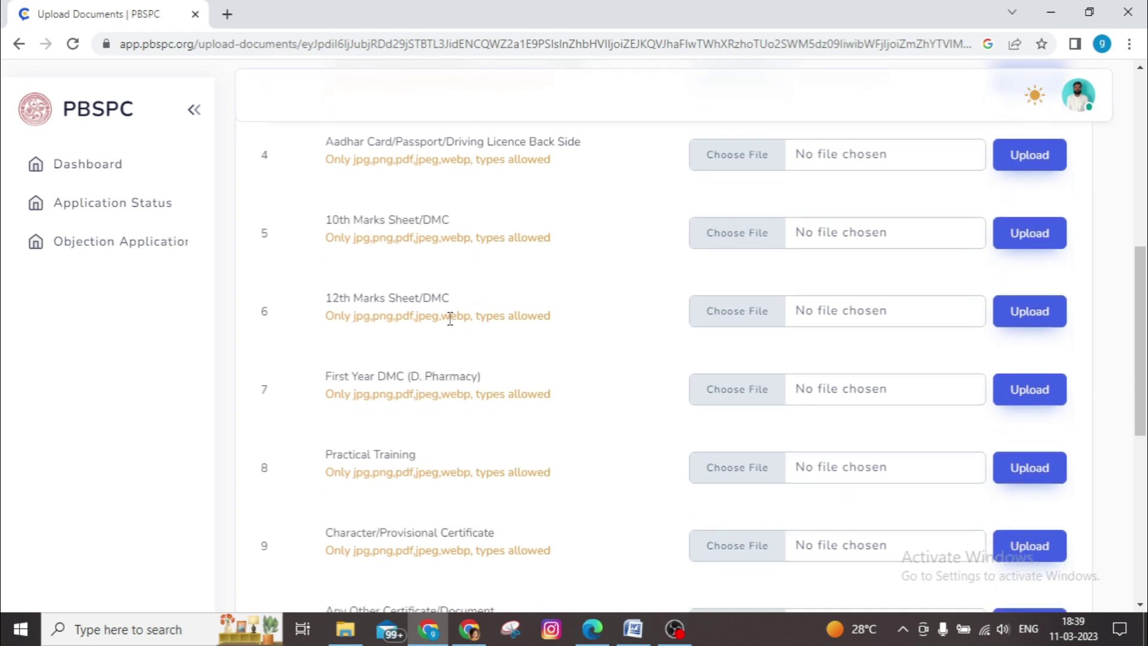
{"action": "scroll", "coordinate": [450, 319], "scroll_direction": "down", "scroll_amount": 2}
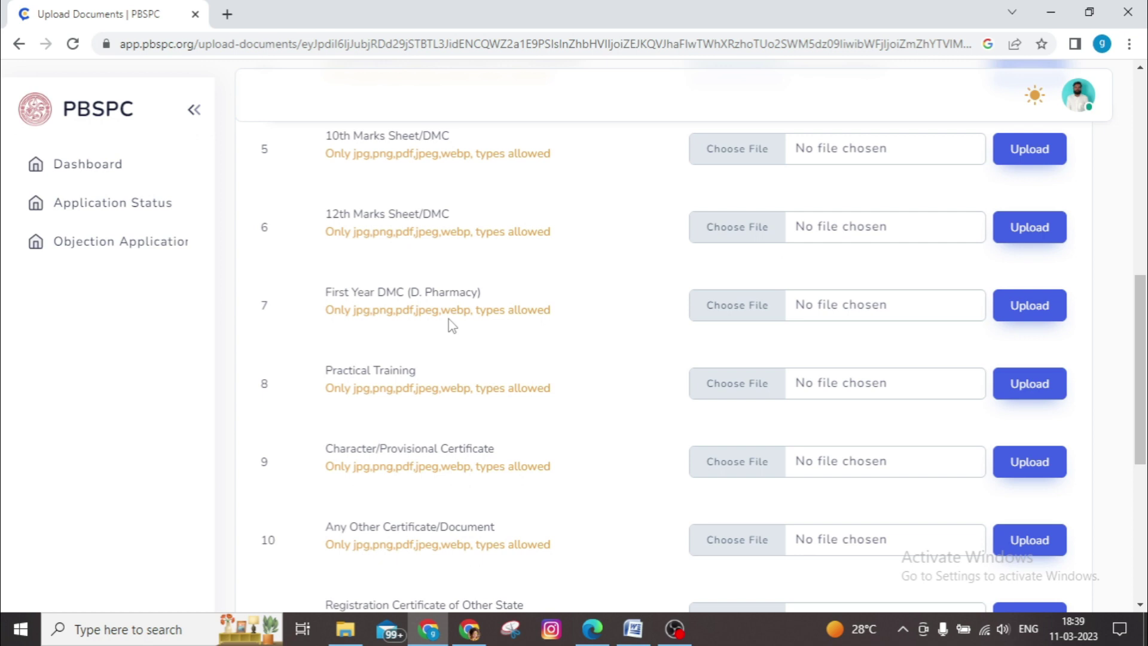
{"action": "scroll", "coordinate": [452, 325], "scroll_direction": "down", "scroll_amount": 1}
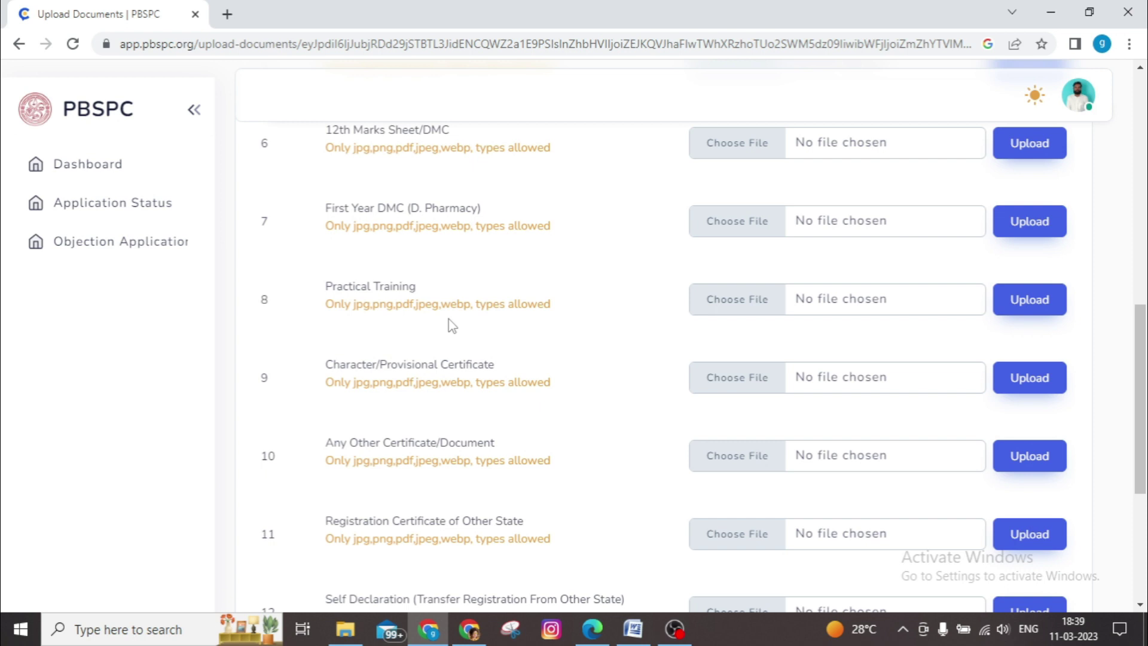
{"action": "scroll", "coordinate": [451, 326], "scroll_direction": "down", "scroll_amount": 1}
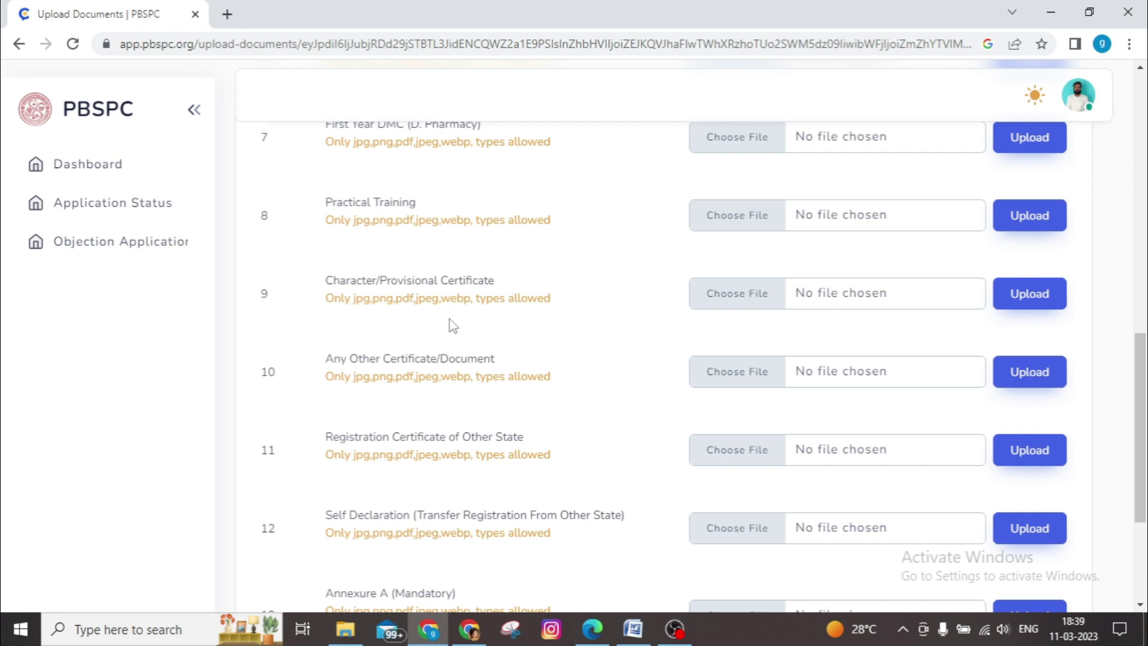
{"action": "scroll", "coordinate": [461, 329], "scroll_direction": "down", "scroll_amount": 1}
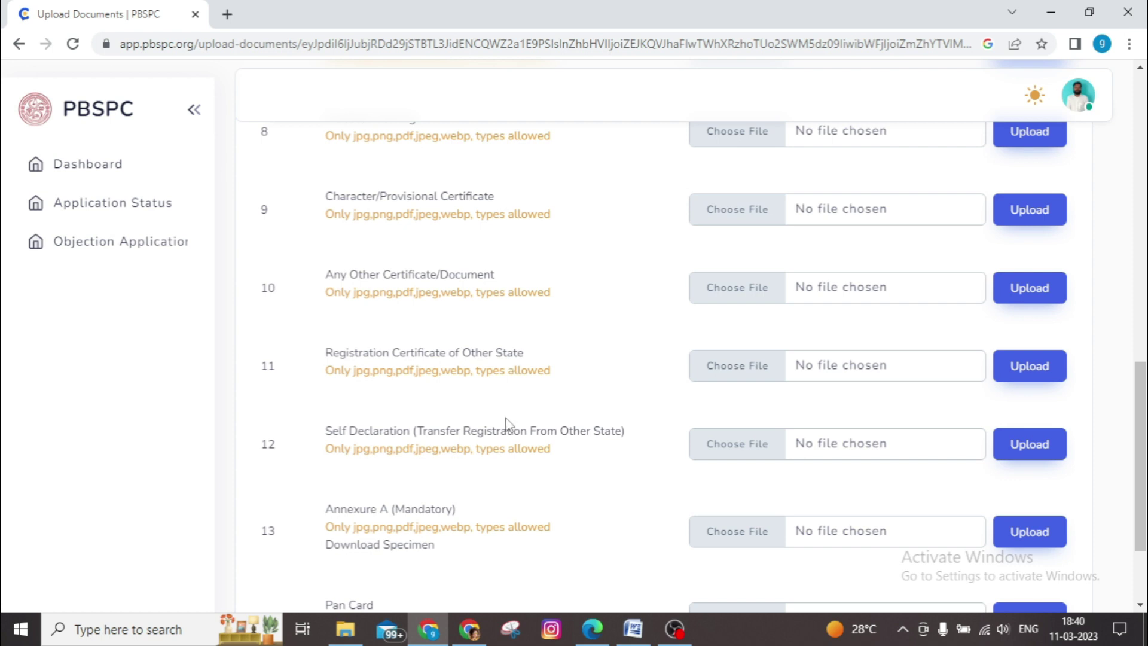
{"action": "scroll", "coordinate": [507, 428], "scroll_direction": "down", "scroll_amount": 2}
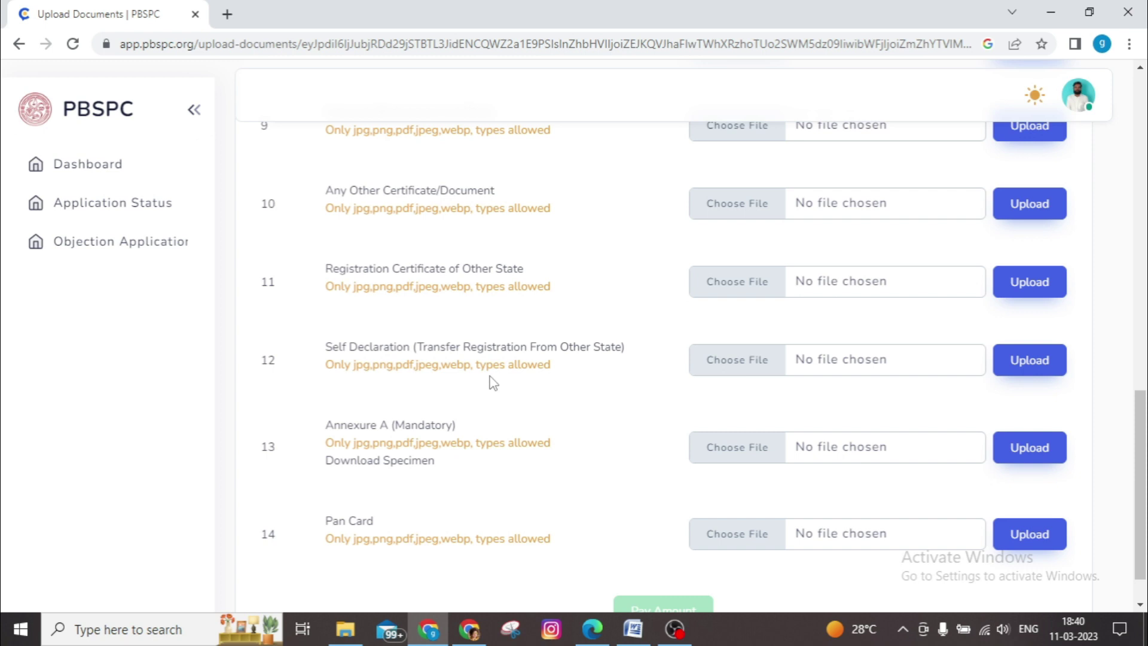
View the end of the document upload list and the Form G document checklist in Microsoft Word, and return to the browser
{"action": "scroll", "coordinate": [491, 383], "scroll_direction": "down", "scroll_amount": 1}
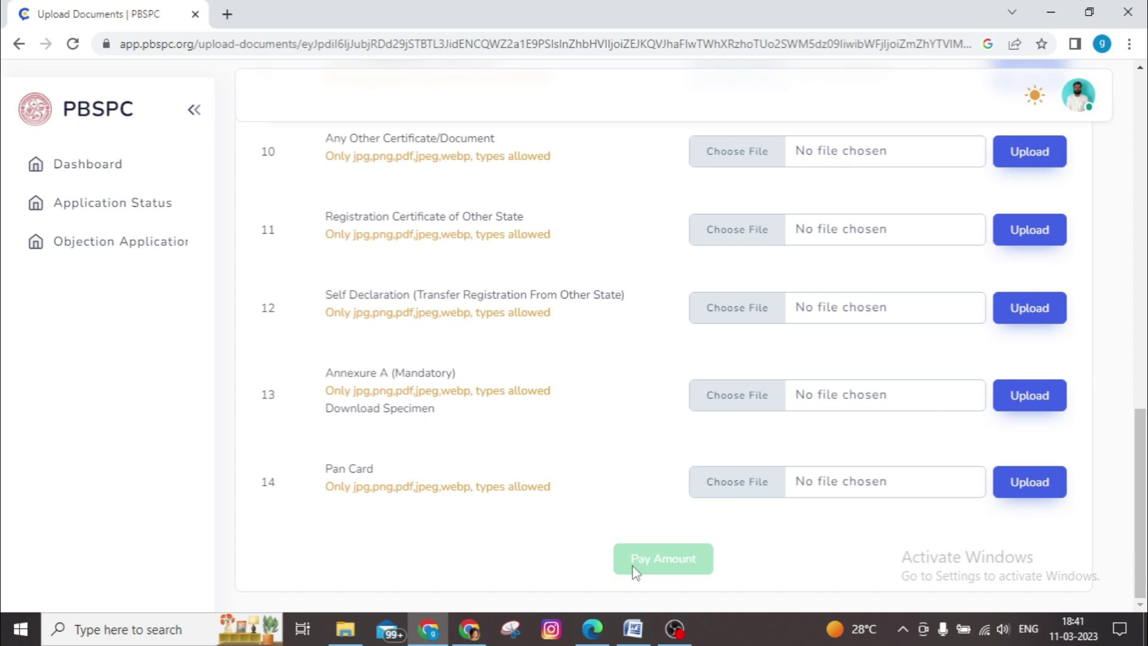
{"action": "left_click", "coordinate": [634, 629]}
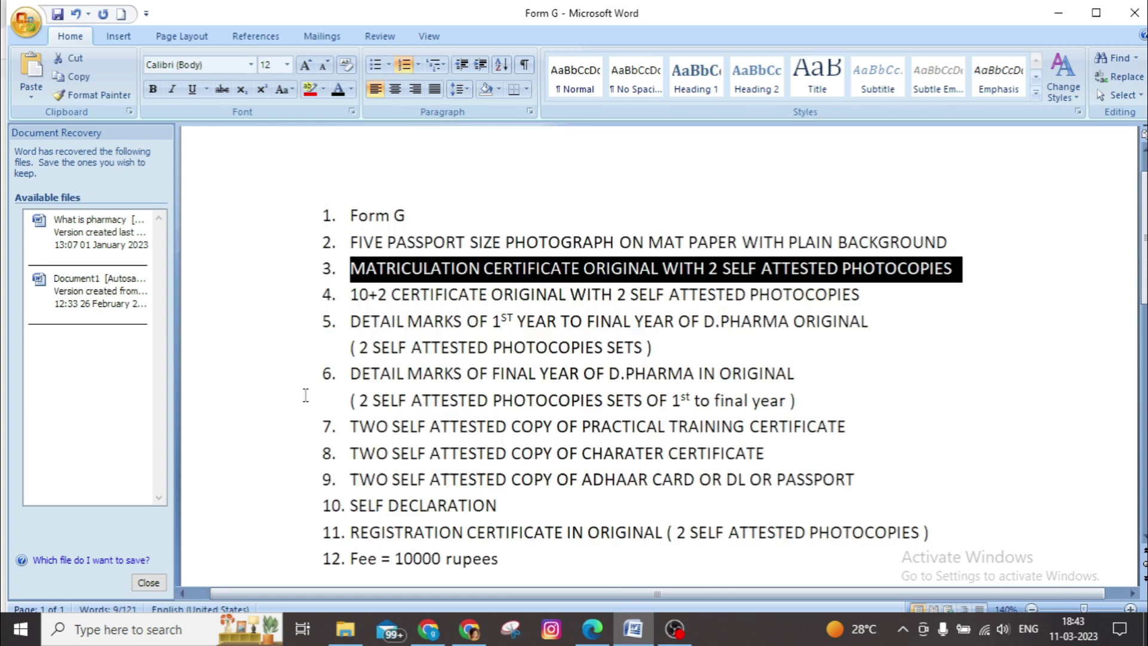
{"action": "key", "text": "alt+Tab"}
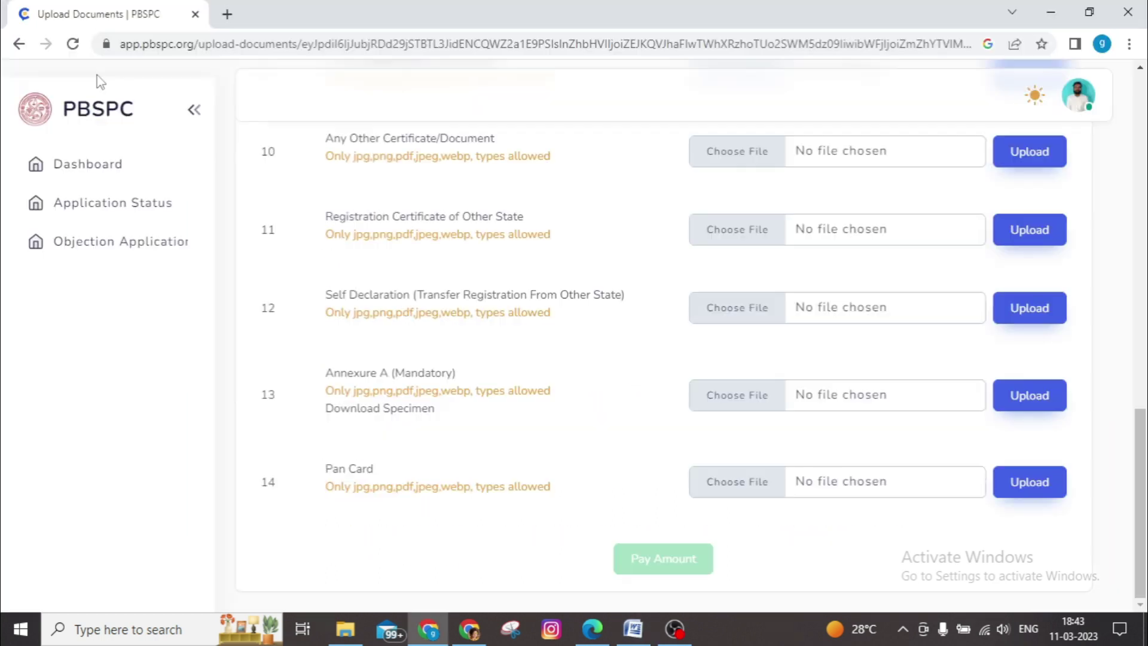
Open the G-Form application for registration of pharmacy from the pbspc.org download forms page in a new tab and review its contents
{"action": "left_click", "coordinate": [227, 13]}
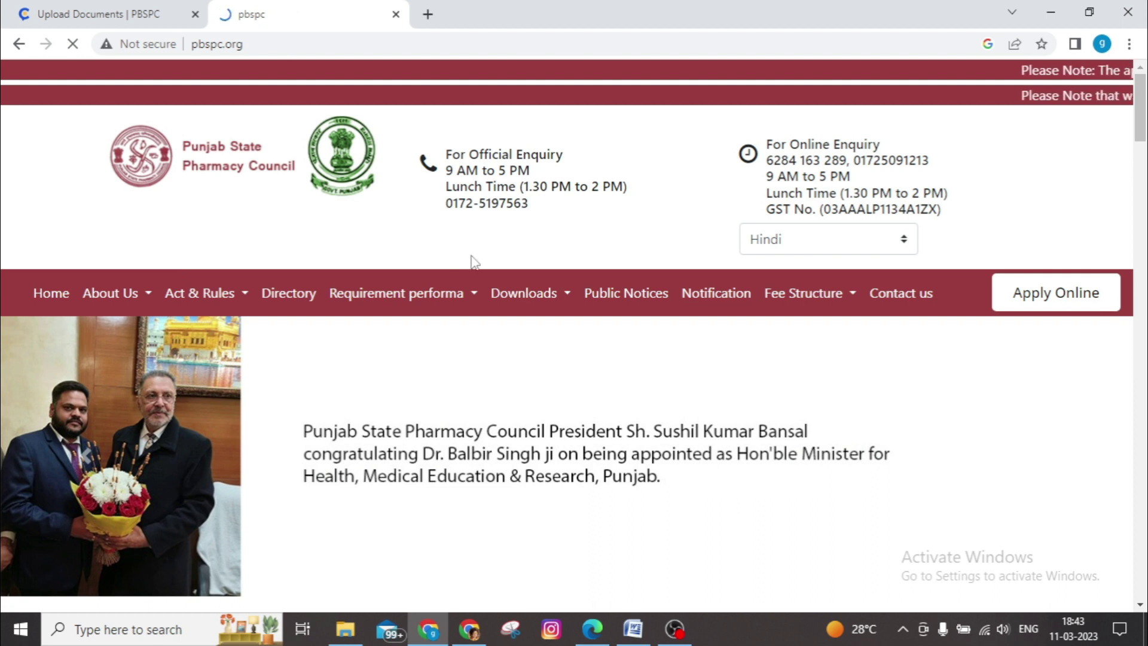
{"action": "left_click", "coordinate": [540, 297]}
{"action": "left_click", "coordinate": [541, 332]}
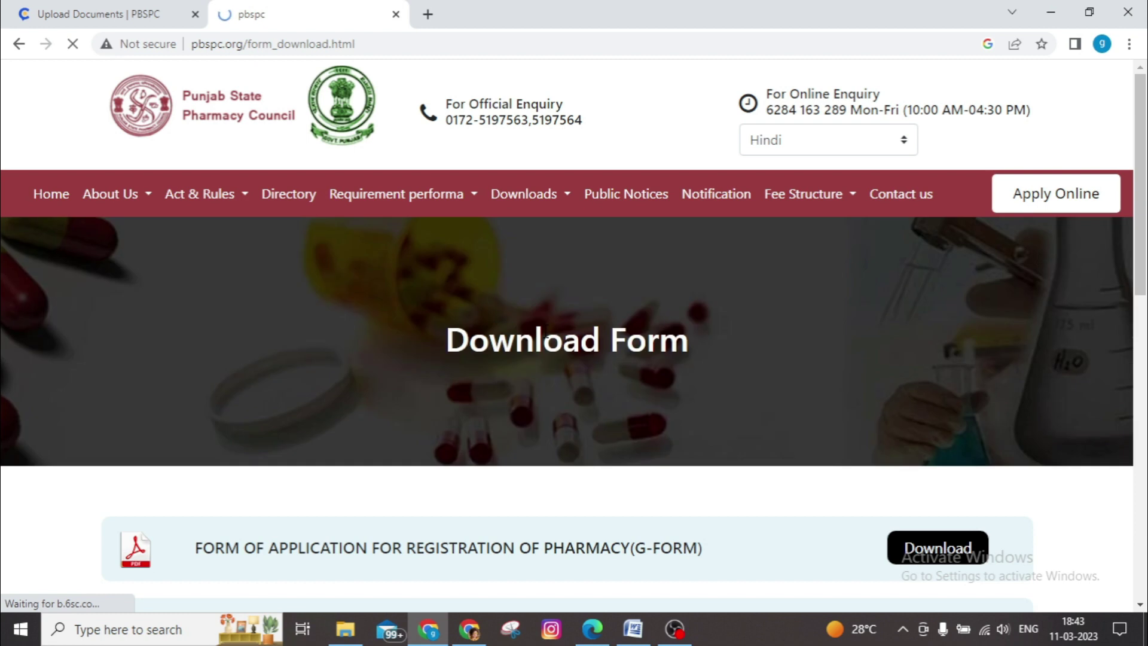
{"action": "scroll", "coordinate": [528, 333], "scroll_direction": "down", "scroll_amount": 4}
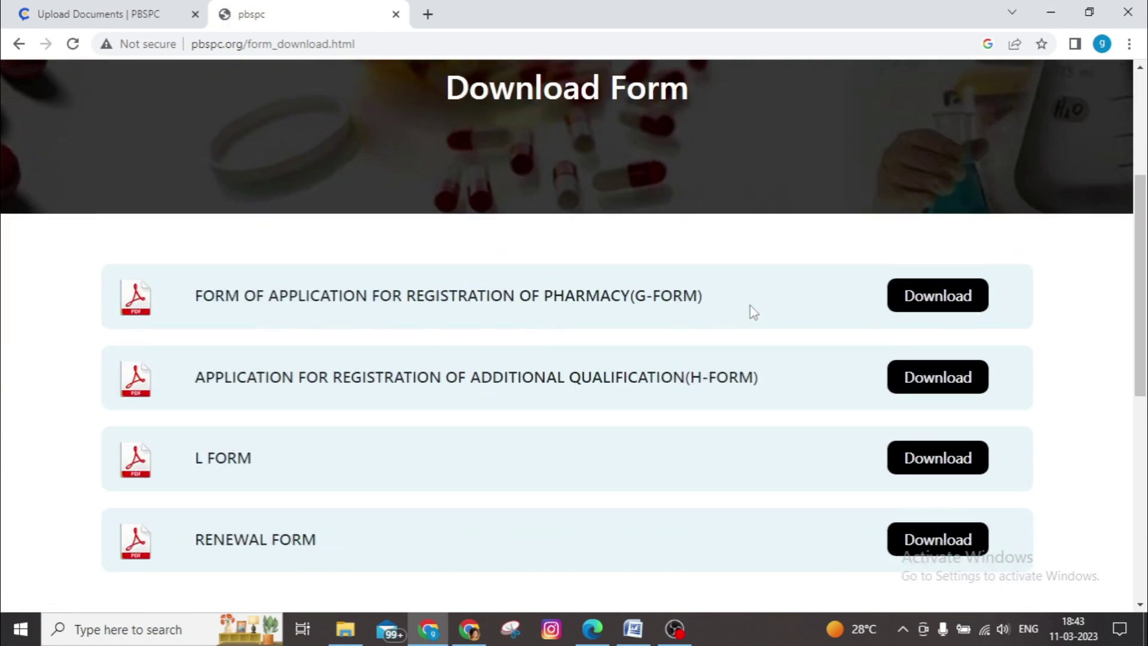
{"action": "left_click", "coordinate": [911, 307]}
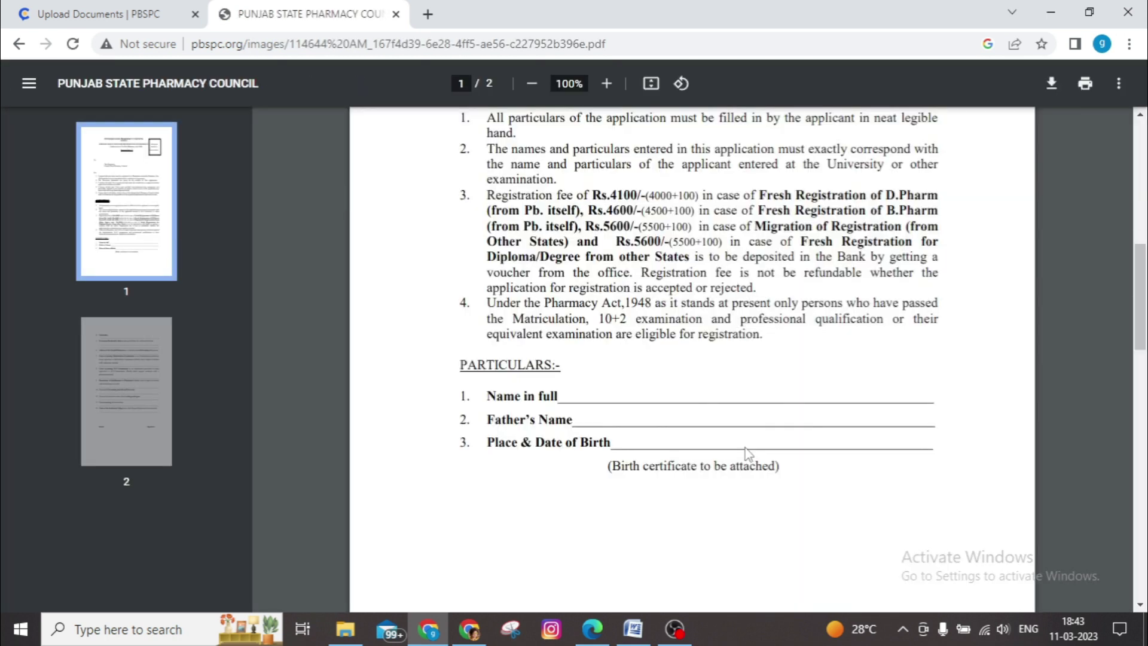
{"action": "scroll", "coordinate": [745, 454], "scroll_direction": "down", "scroll_amount": 3}
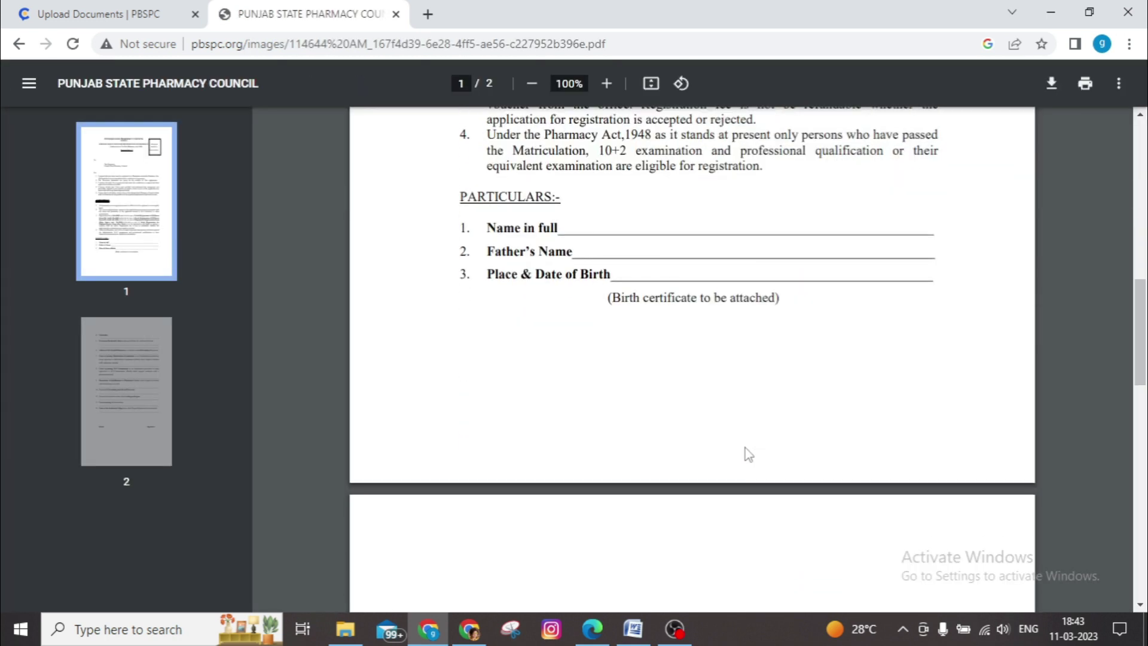
{"action": "scroll", "coordinate": [717, 439], "scroll_direction": "down", "scroll_amount": 2}
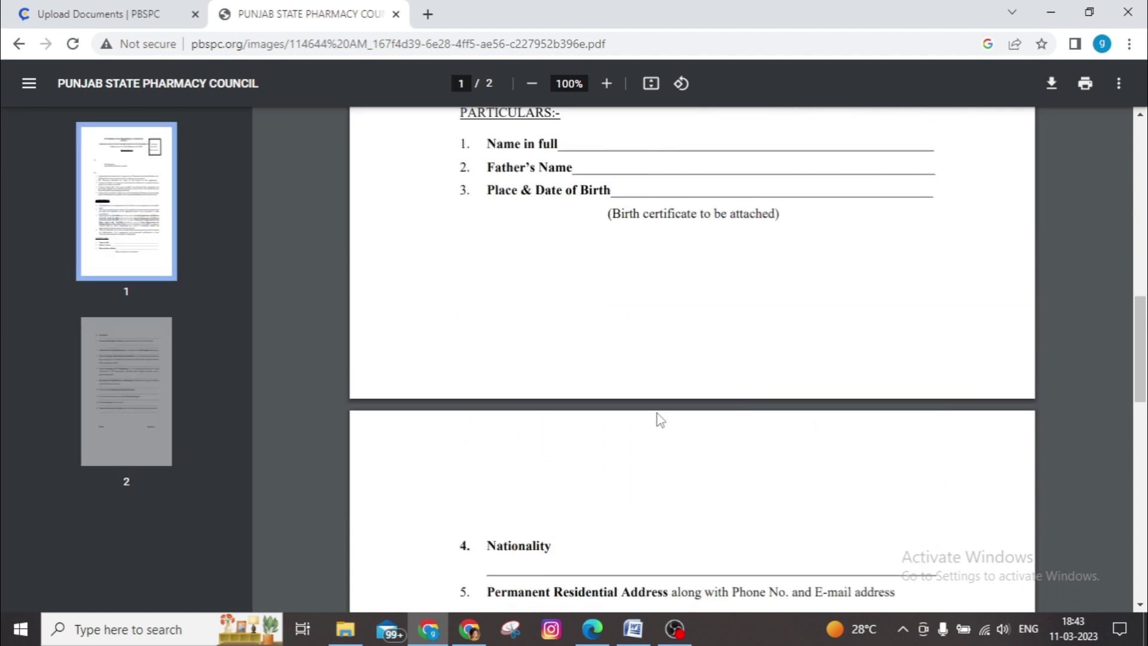
{"action": "scroll", "coordinate": [657, 416], "scroll_direction": "up", "scroll_amount": 8}
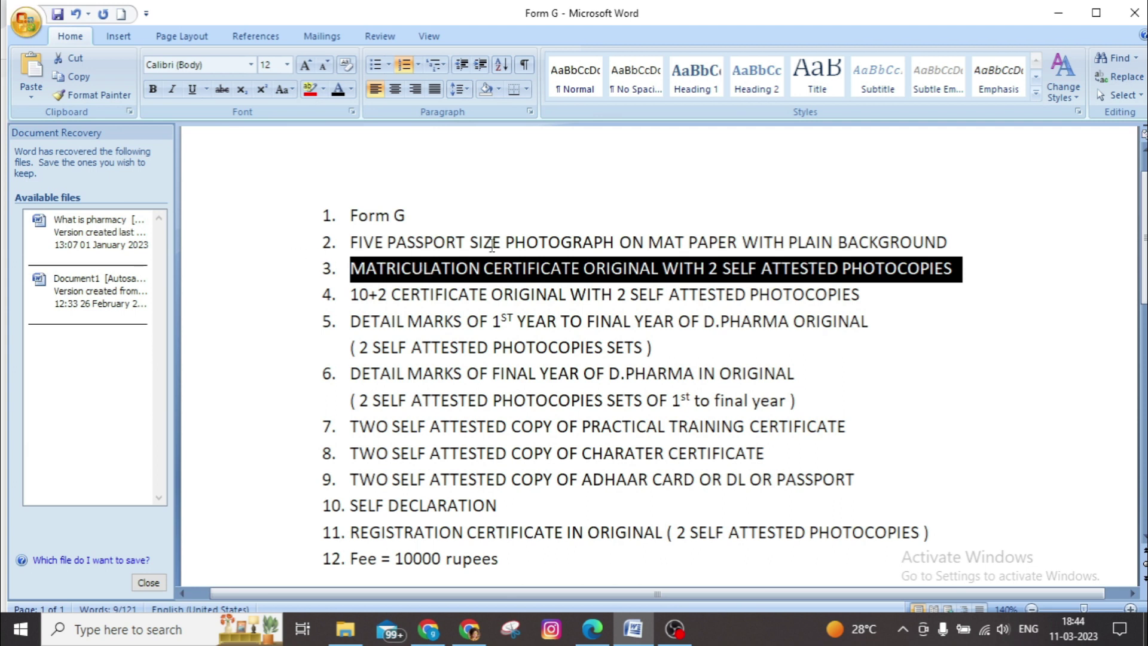
In the Form G checklist in Microsoft Word, change D.PHARMA to B.PHARMA in item 6 about the final year detail marks
{"action": "left_click", "coordinate": [822, 372]}
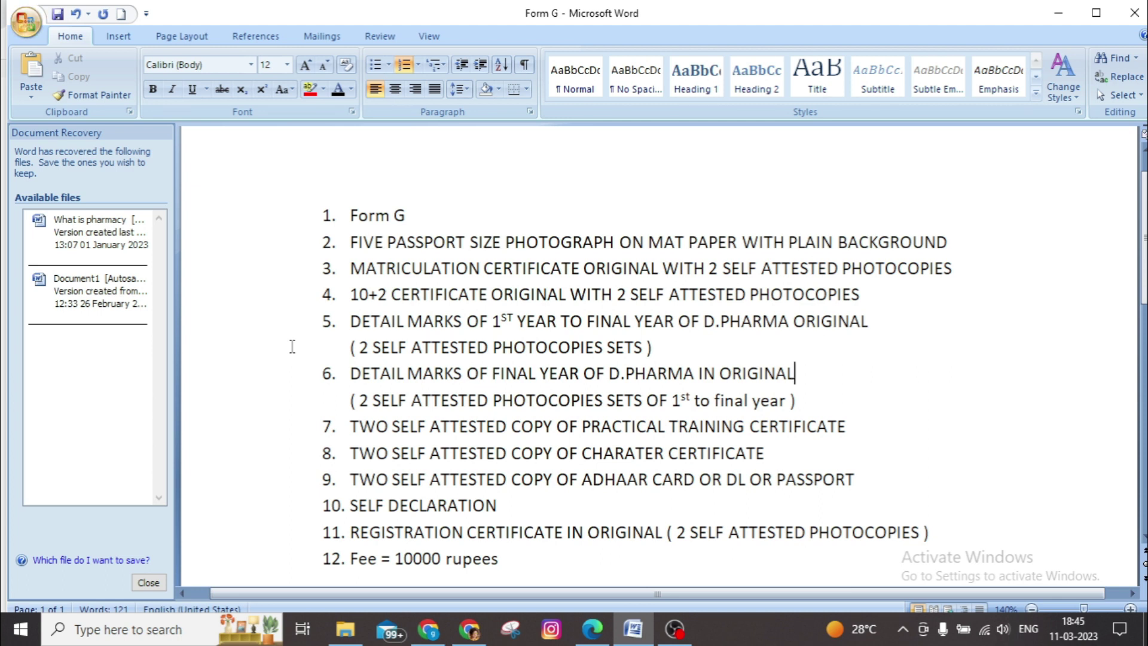
{"action": "scroll", "coordinate": [293, 347], "scroll_direction": "down", "scroll_amount": 1}
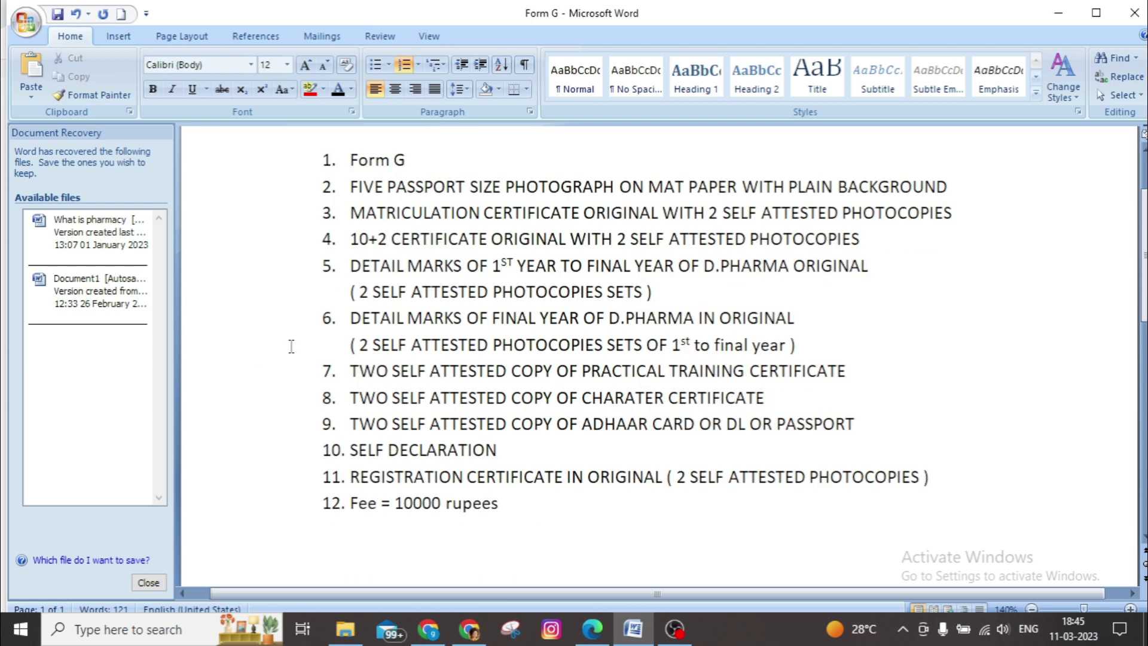
{"action": "left_click", "coordinate": [621, 317]}
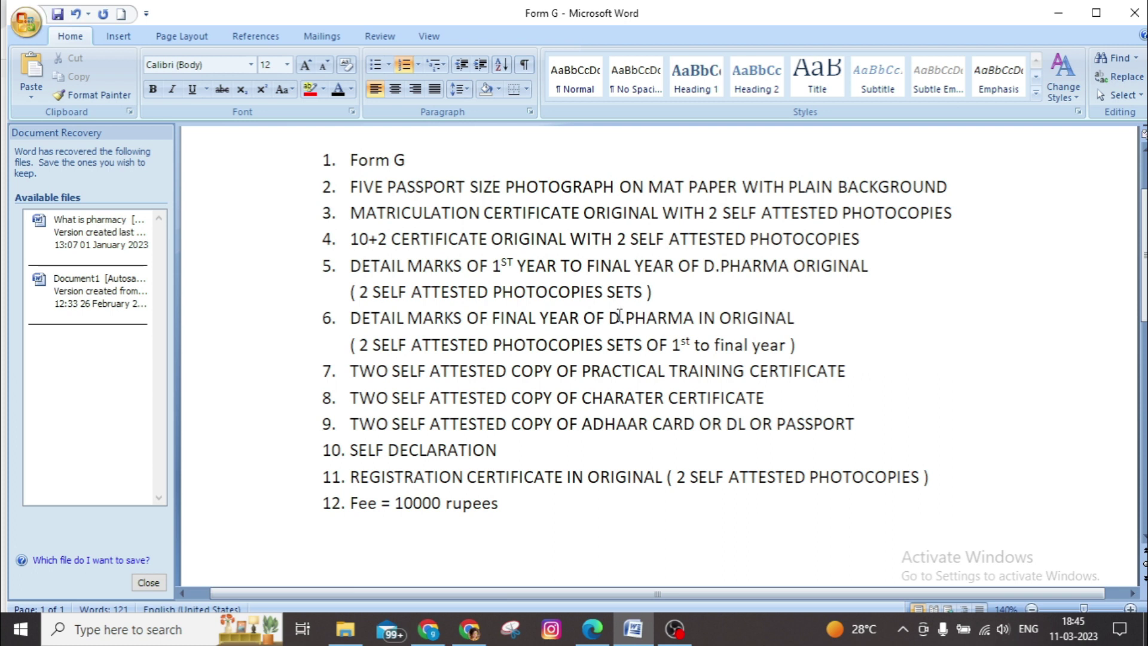
{"action": "key", "text": "BackSpace"}
{"action": "type", "text": "B"}
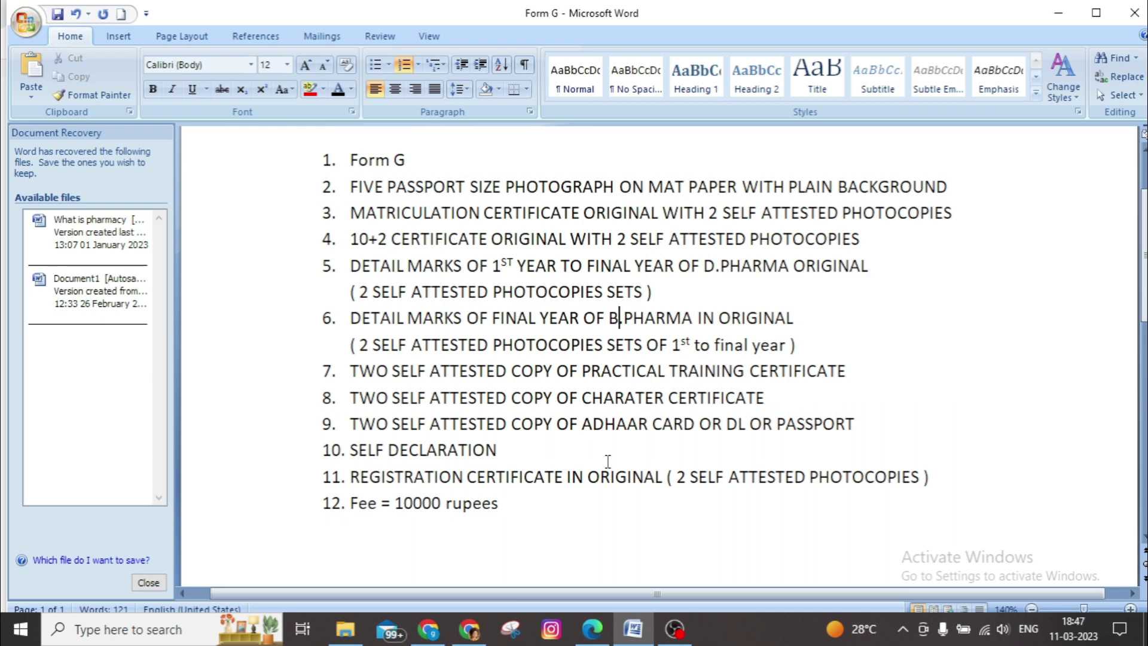
{"action": "scroll", "coordinate": [607, 460], "scroll_direction": "up", "scroll_amount": 2}
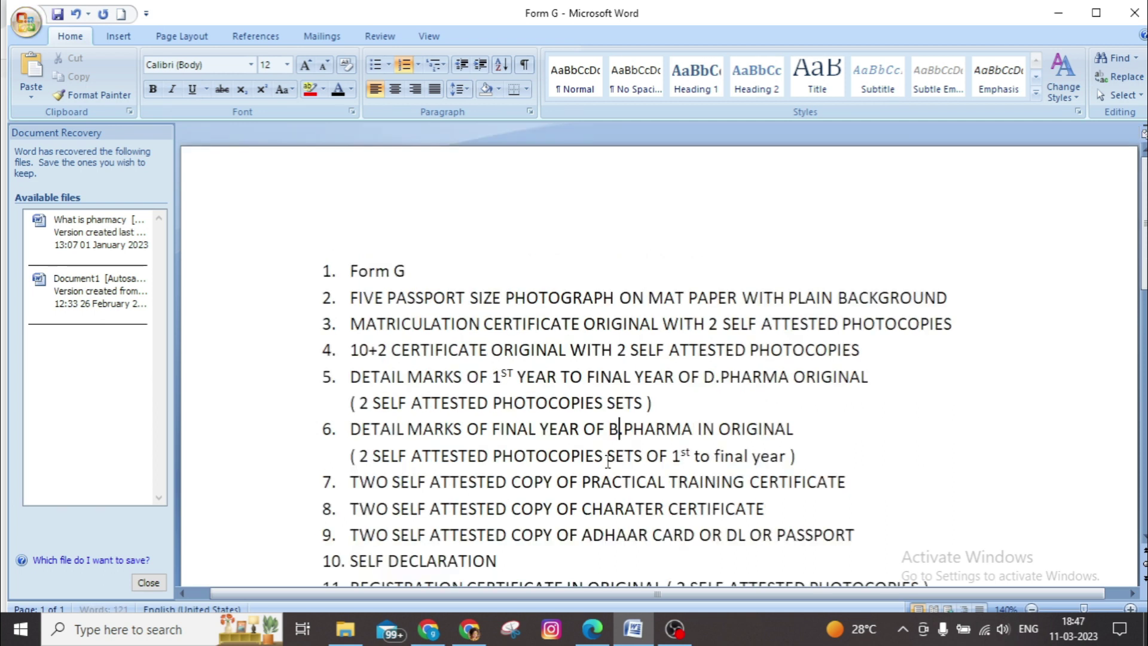